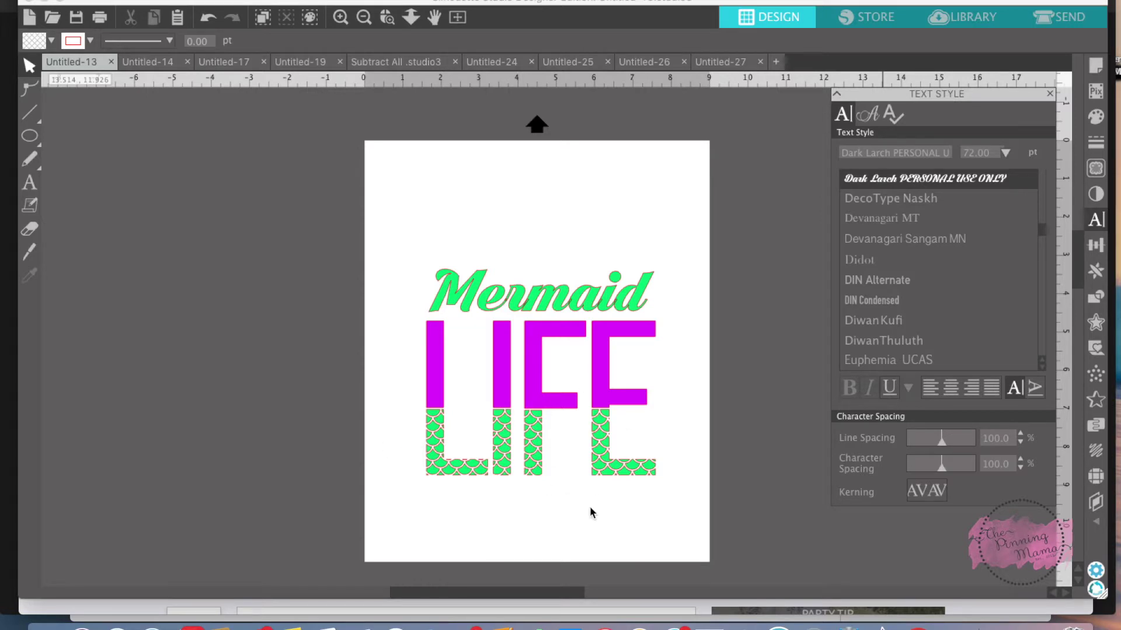
Step: Switch to the Untitled-24 design and look at the mermaid scale background among the library's recent downloads
left_click(486, 59)
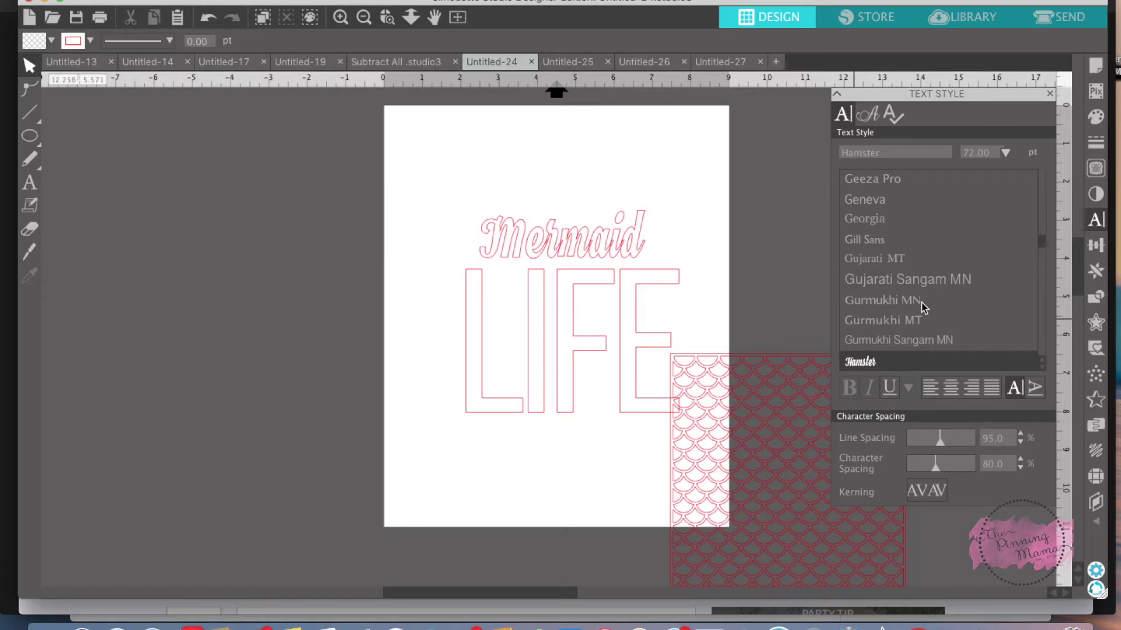
left_click(973, 201)
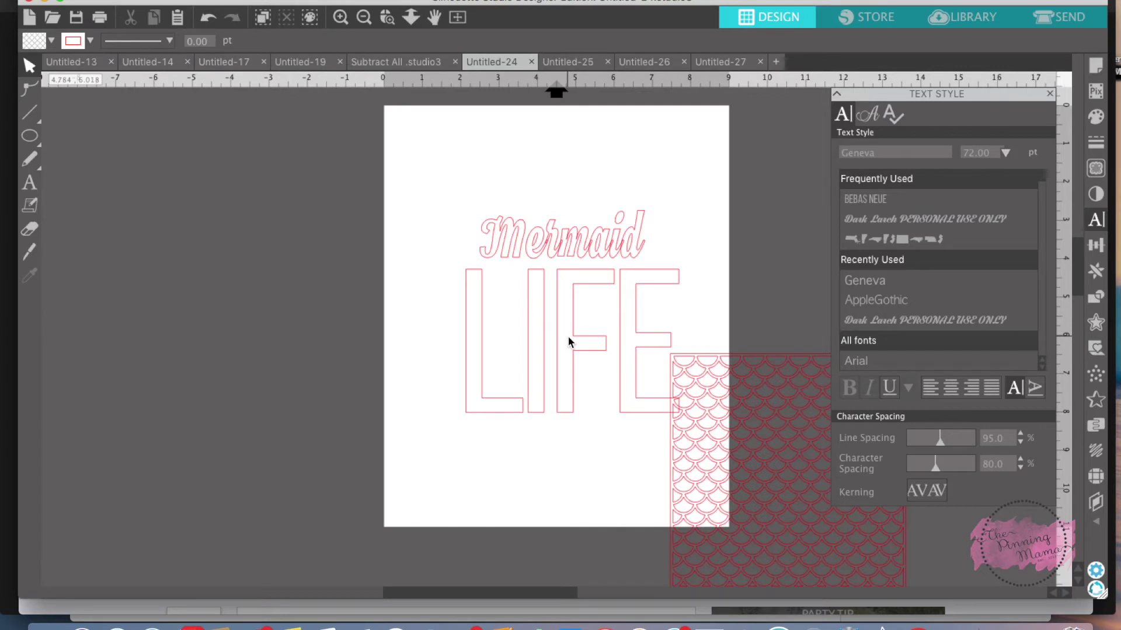
left_click(556, 364)
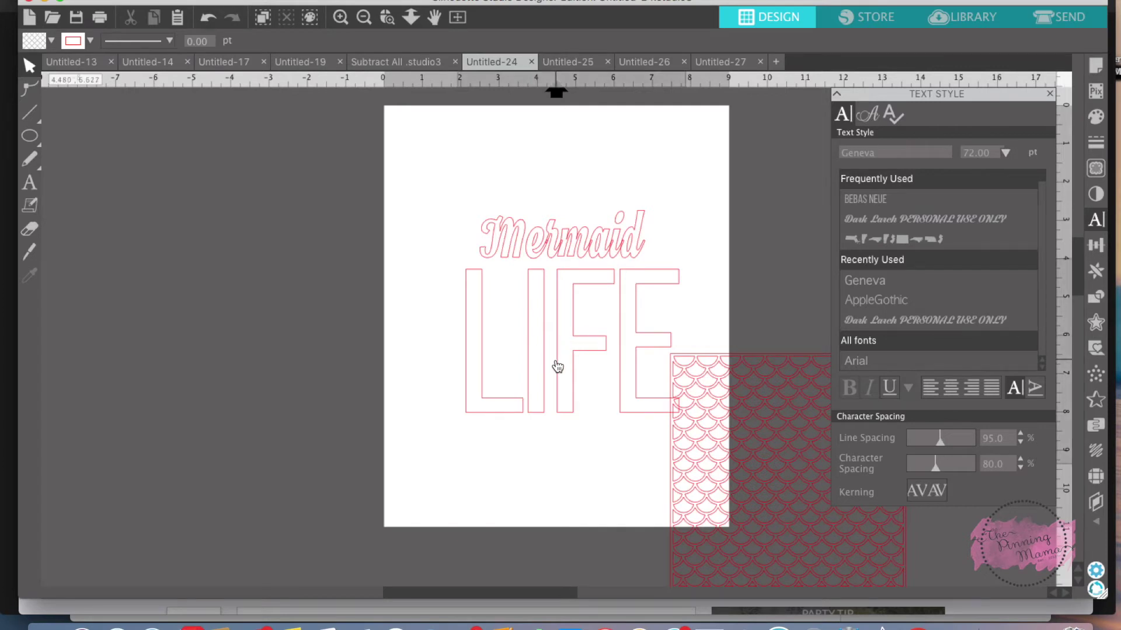
left_click(444, 350)
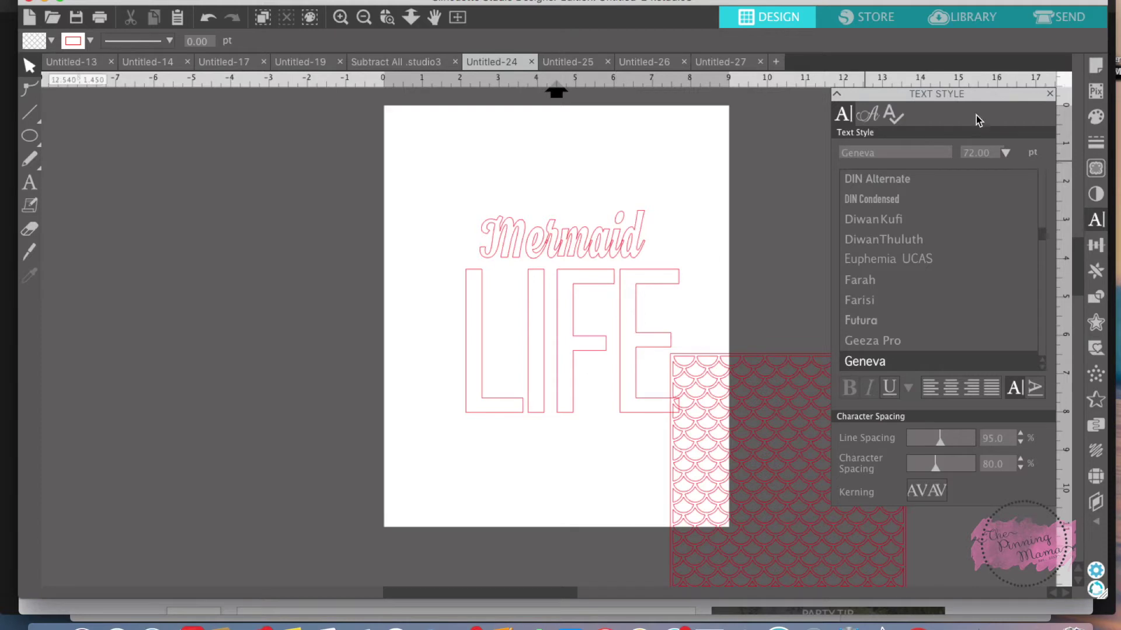
left_click(964, 19)
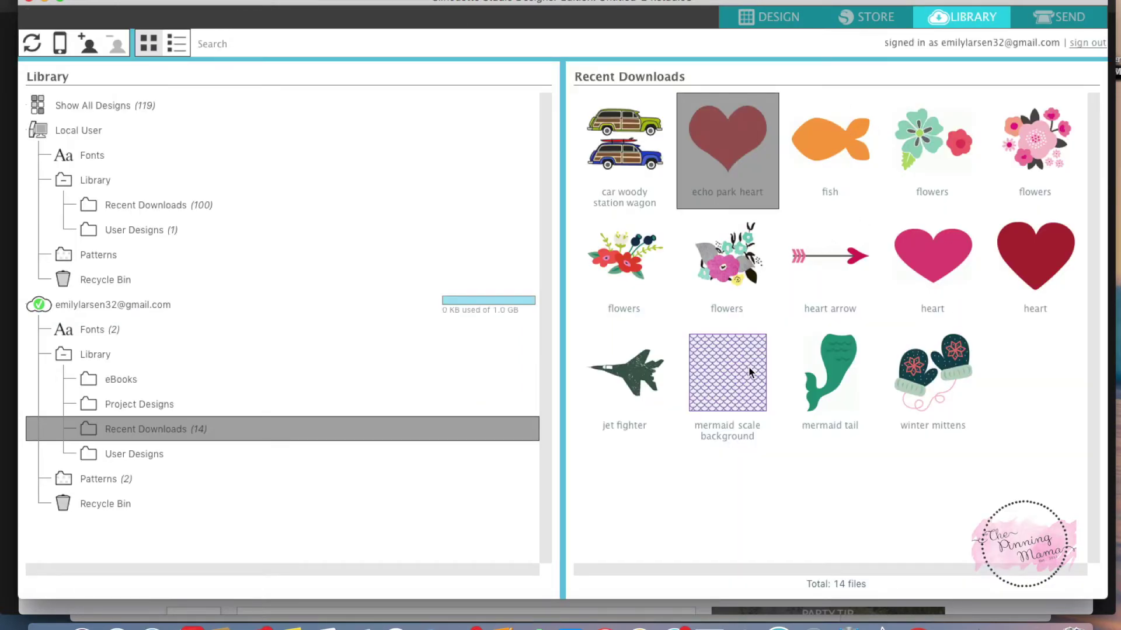
left_click(774, 19)
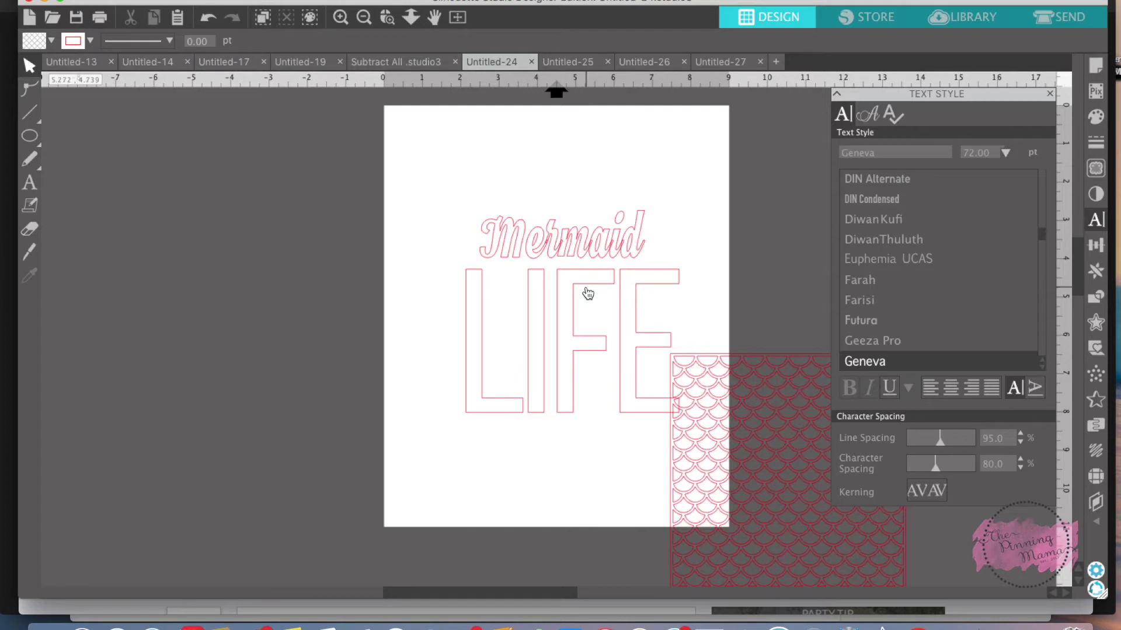
Step: Move the mermaid scale pattern over the lower part of the LIFE text and bring it to the front
left_click_drag(776, 368, 551, 366)
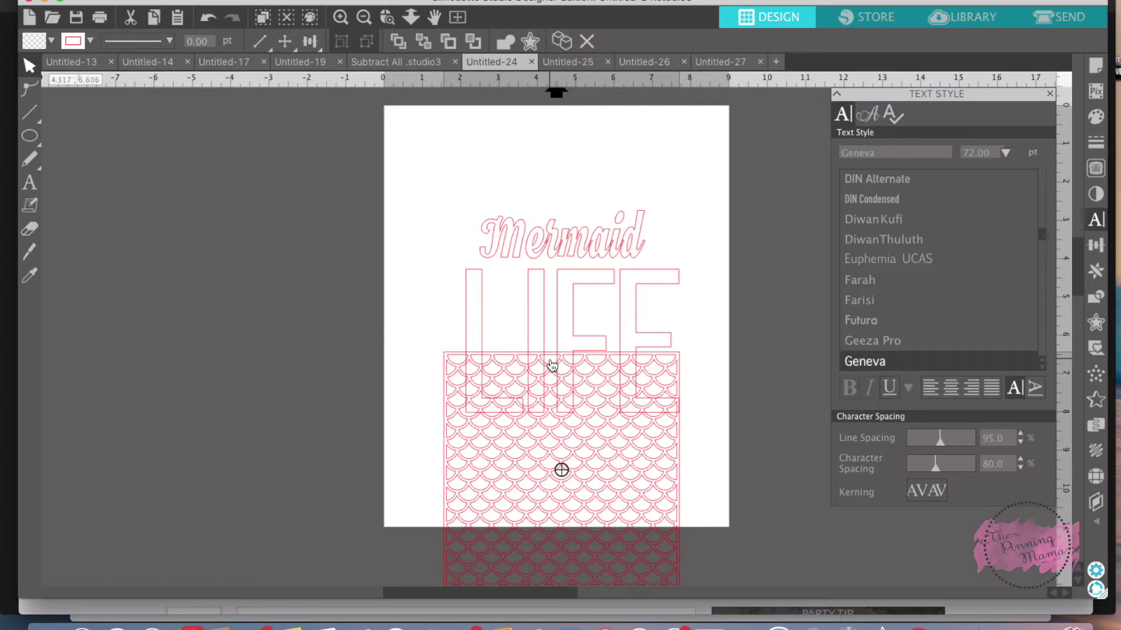
left_click_drag(552, 365, 552, 366)
left_click(552, 366)
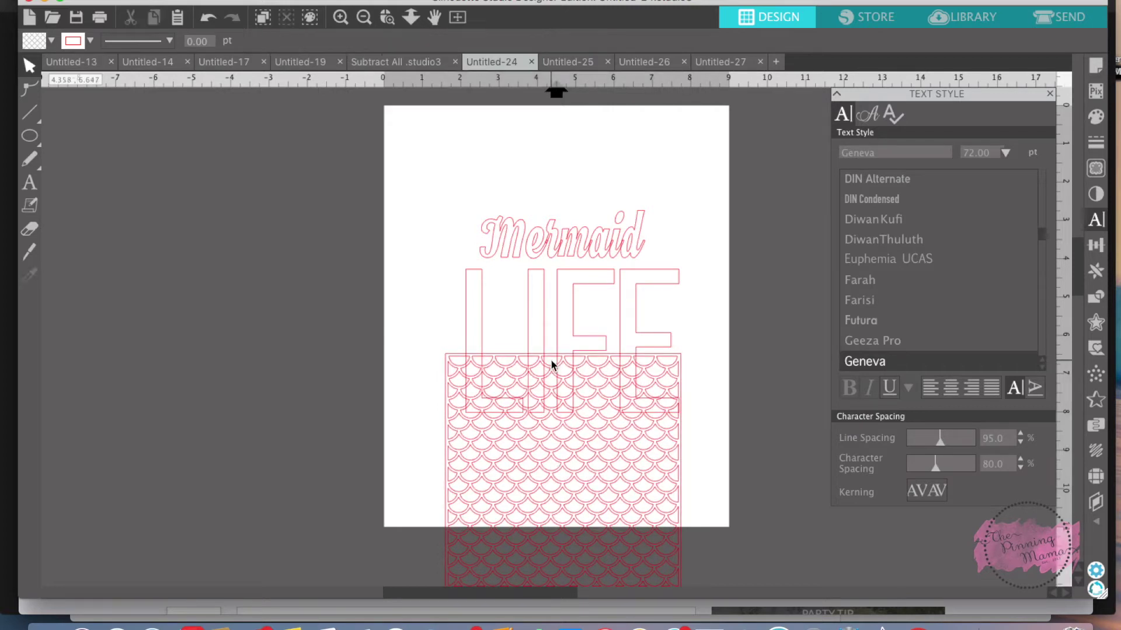
left_click(589, 397)
right_click(587, 393)
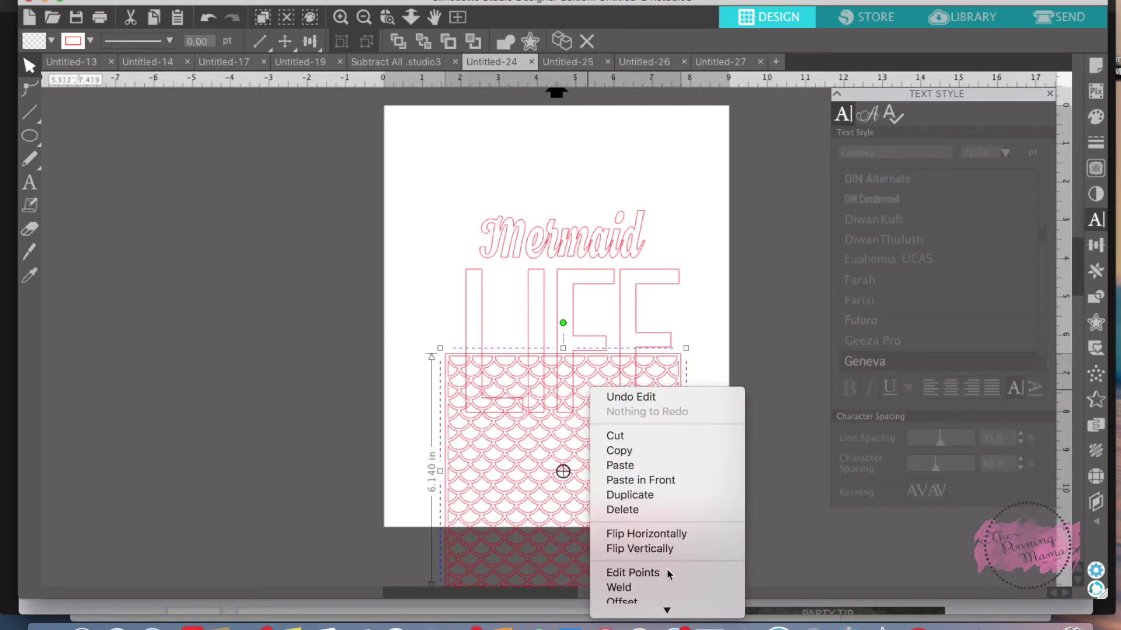
mouse_move(667, 617)
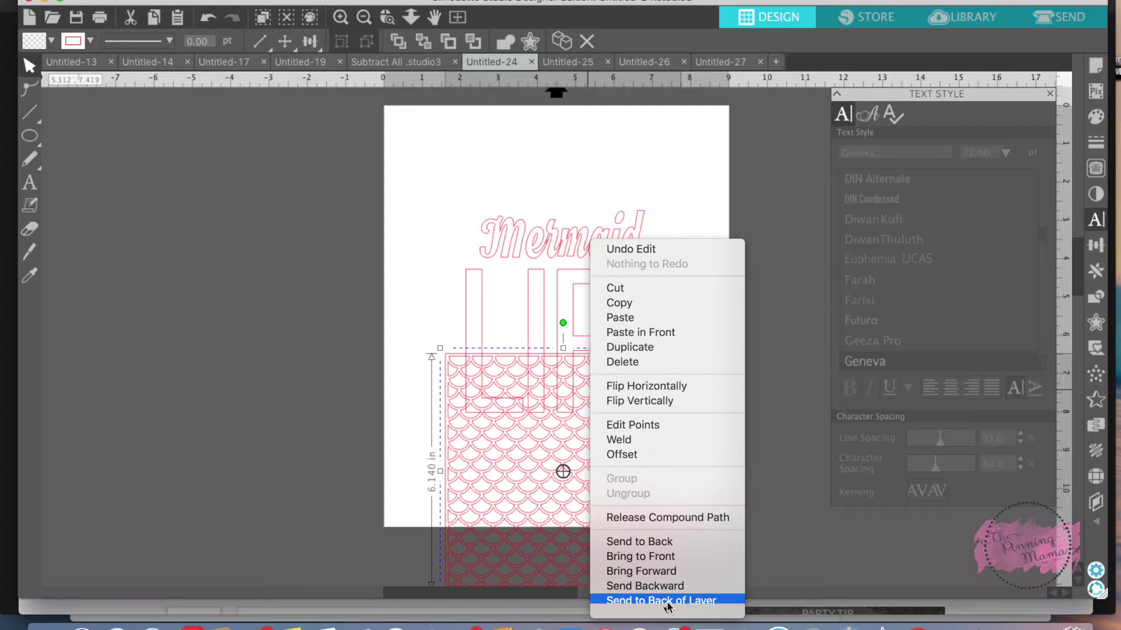
left_click(660, 560)
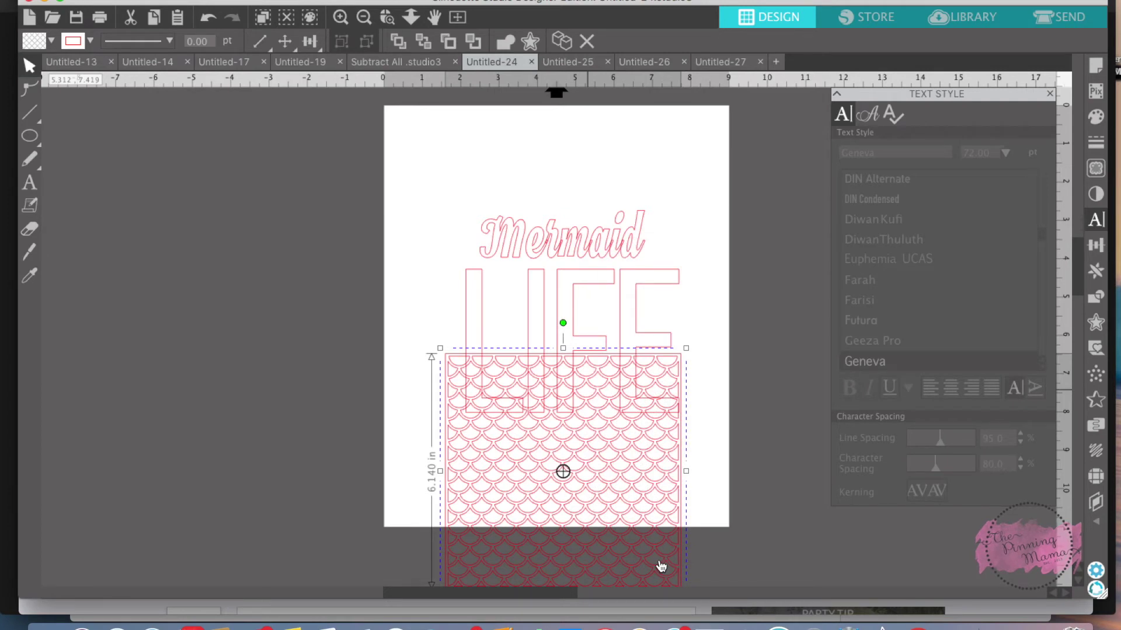
Step: Subtract the scale pattern from the LIFE text with the Subtract operation
left_click(478, 324)
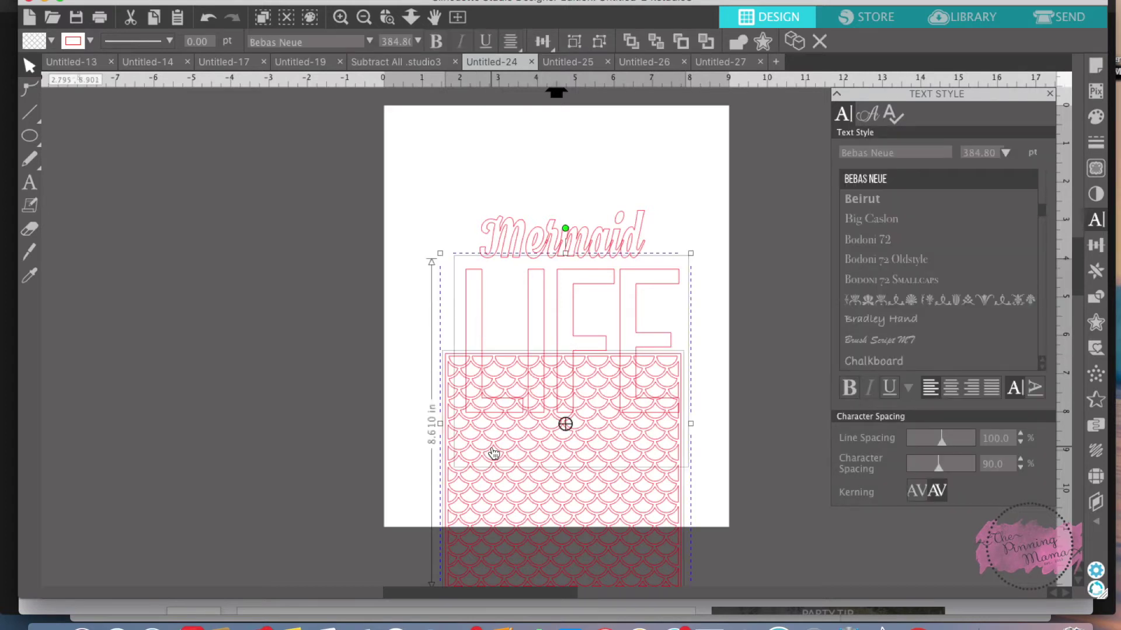
left_click(1097, 299)
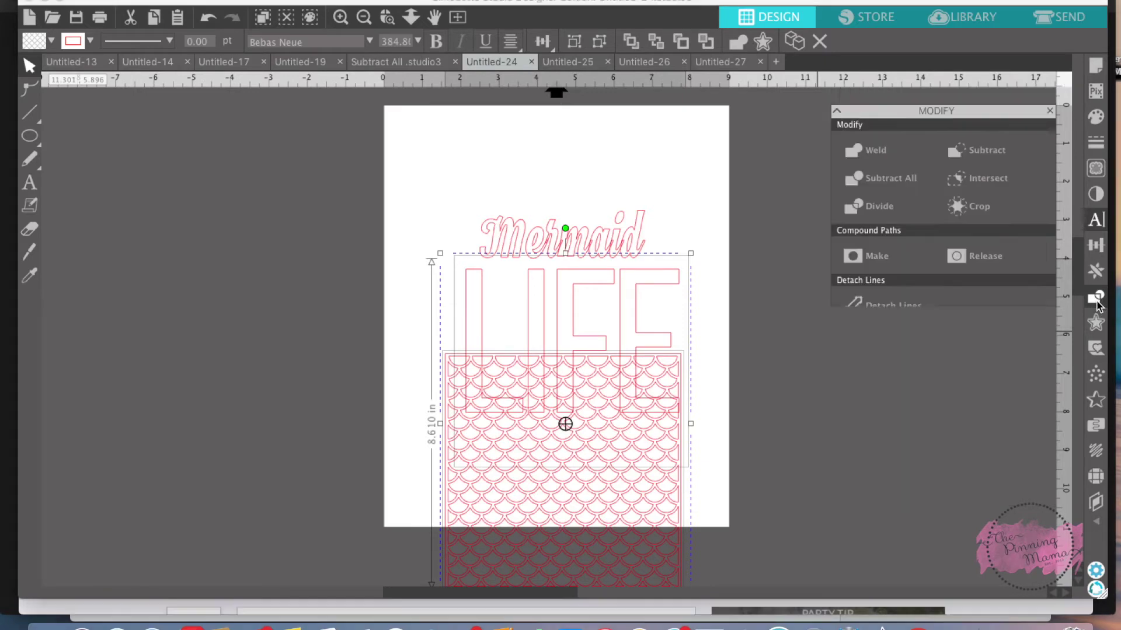
left_click(980, 144)
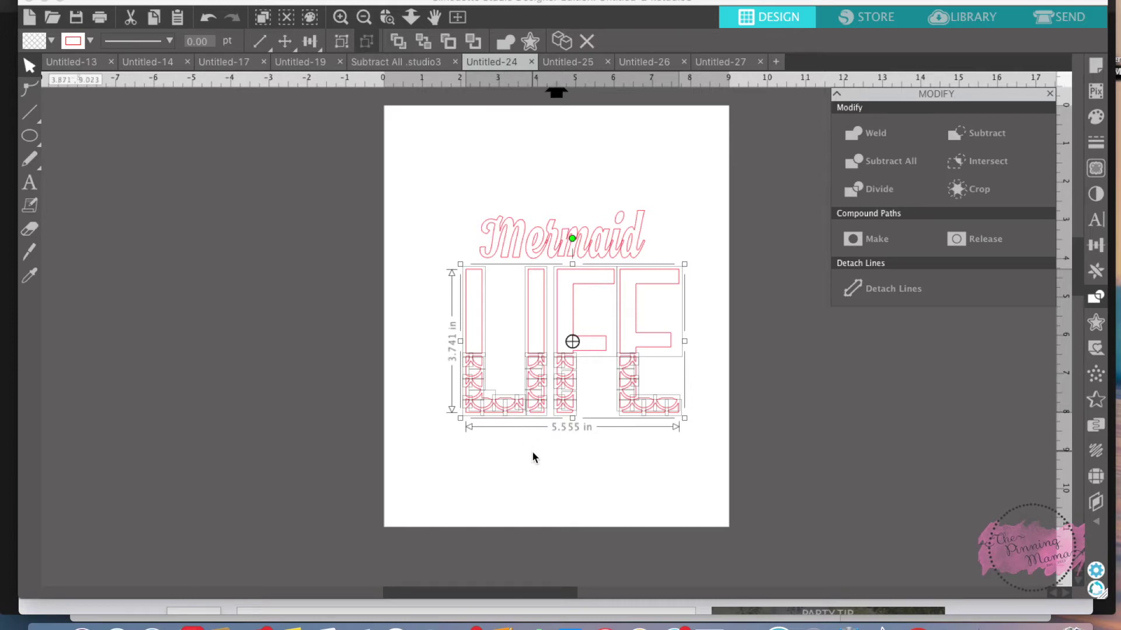
Step: Group all the LIFE pieces produced by the subtraction
right_click(592, 396)
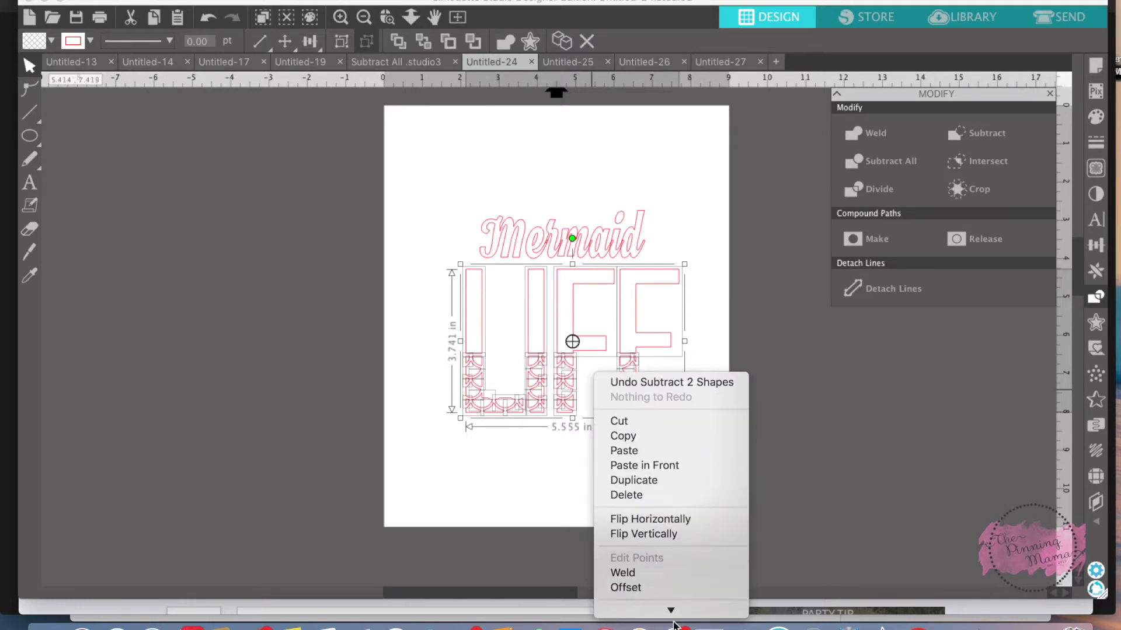
left_click(612, 496)
left_click(558, 450)
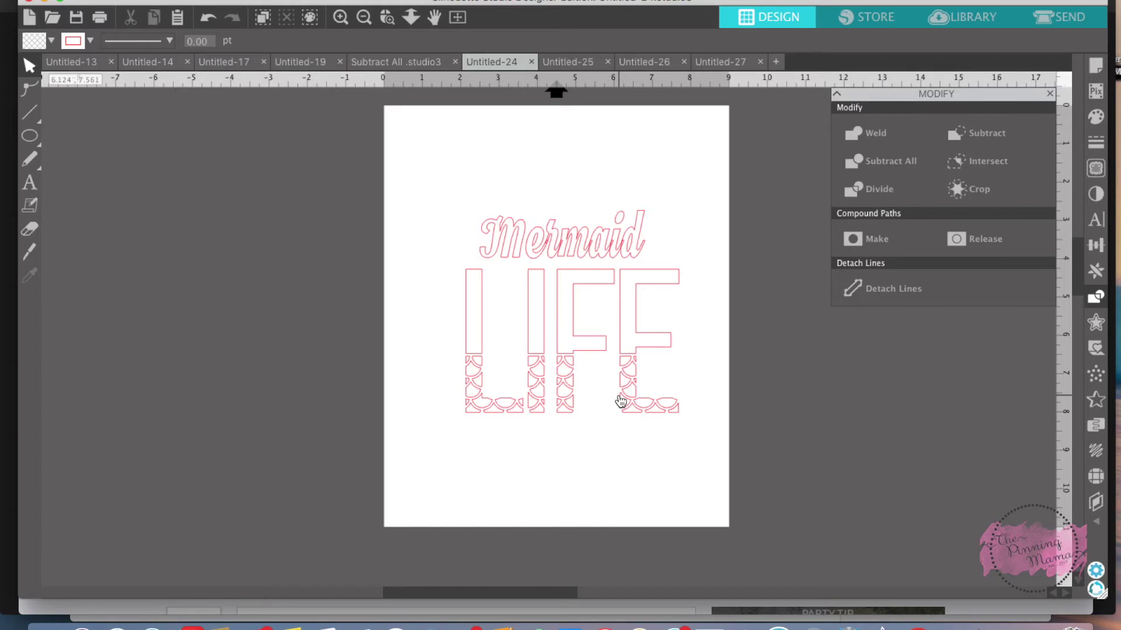
Step: Ungroup the LIFE pieces so the upper and scaled parts can be selected separately
left_click_drag(439, 262, 697, 358)
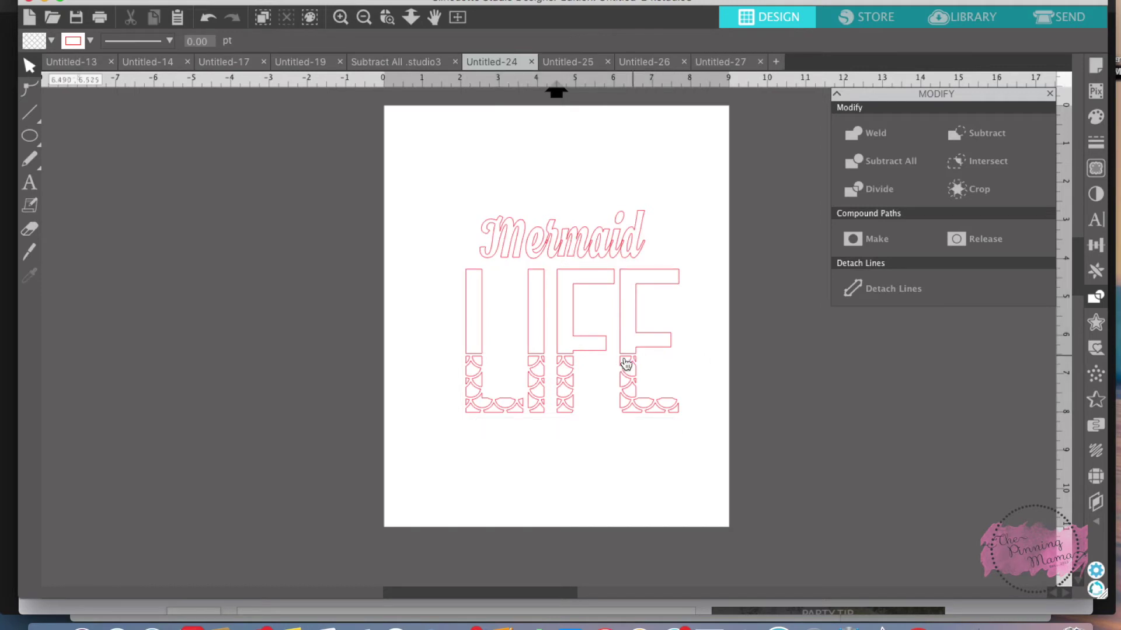
right_click(622, 357)
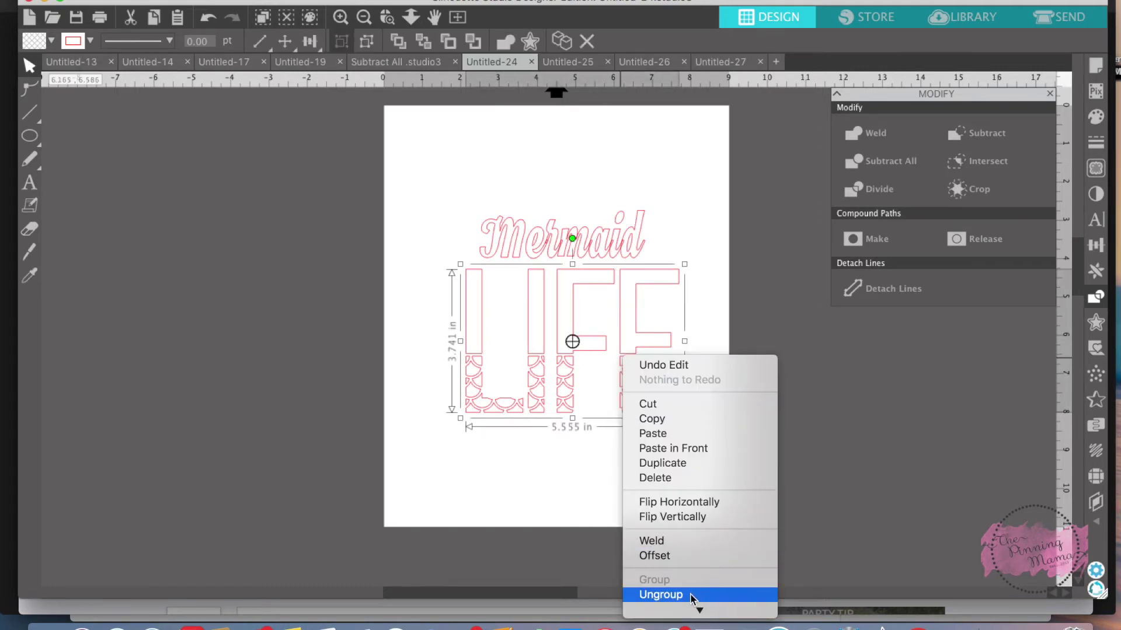
mouse_move(698, 610)
left_click(675, 497)
left_click(600, 488)
Step: Fill the solid upper parts of the LIFE letters with purple
left_click_drag(445, 261, 681, 358)
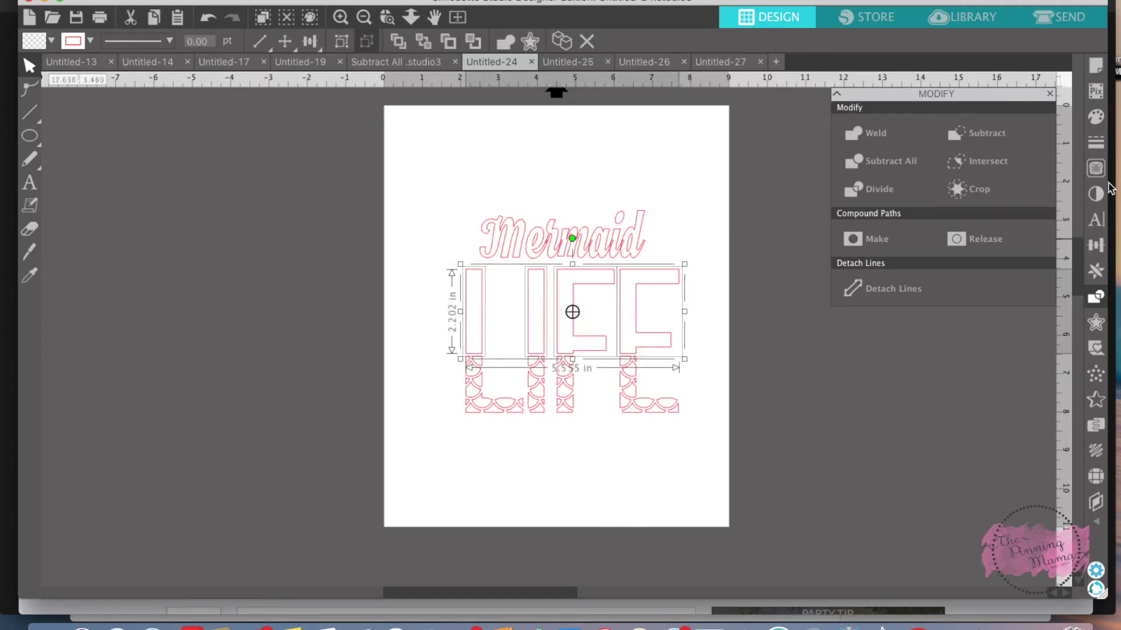
left_click(1096, 117)
left_click(1003, 198)
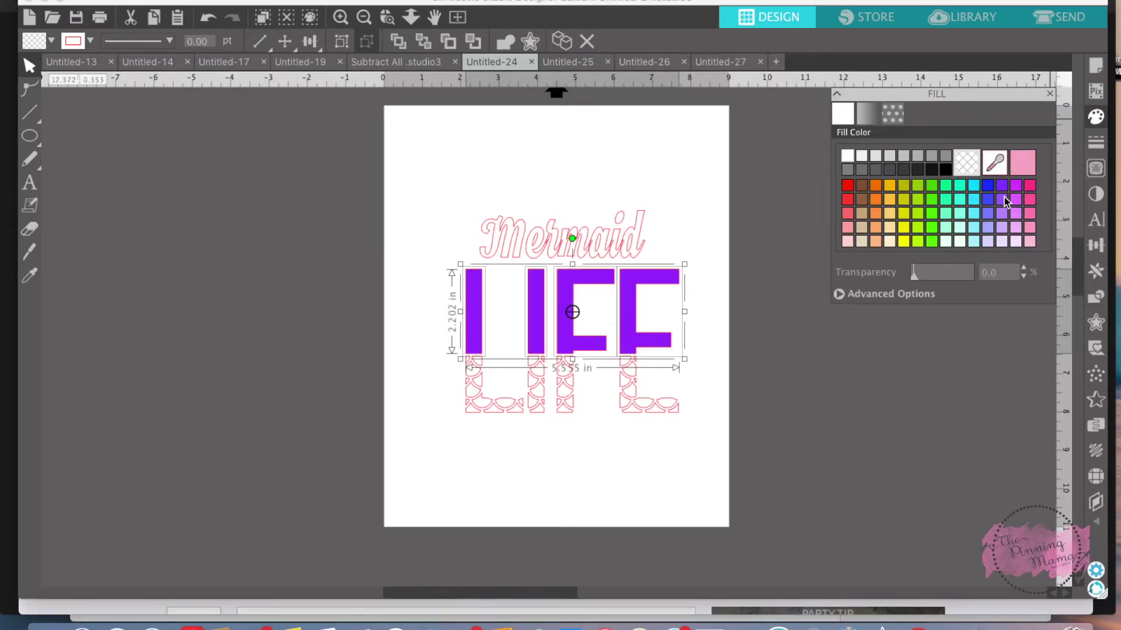
Step: Fill the scale-patterned lower pieces of the LIFE letters with mint green
left_click(583, 435)
left_click_drag(438, 363, 683, 422)
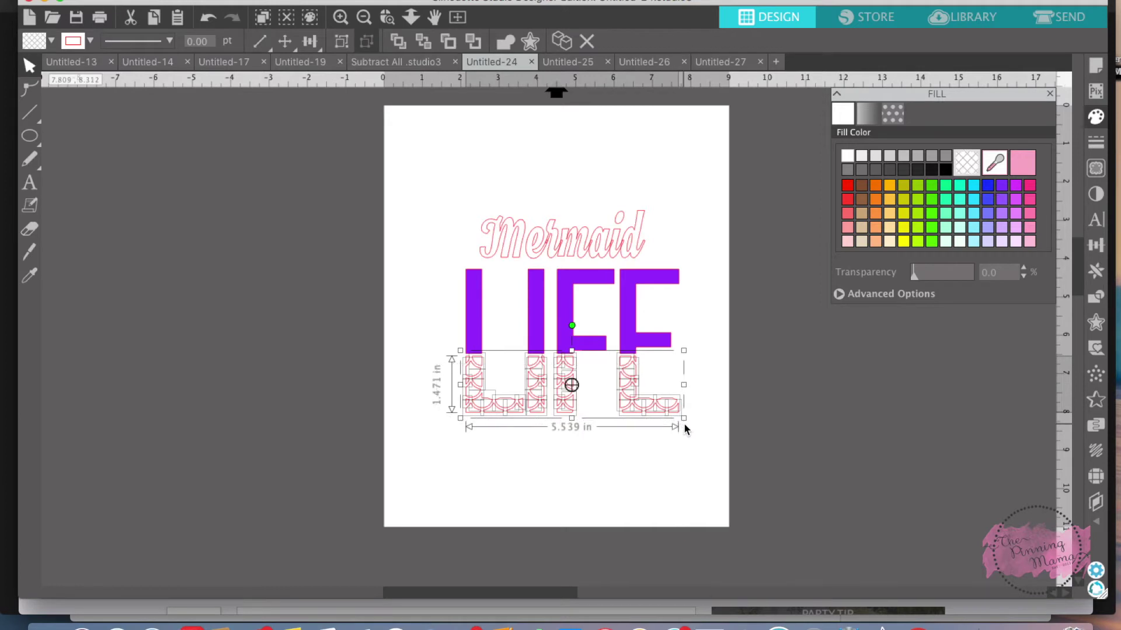
left_click(944, 199)
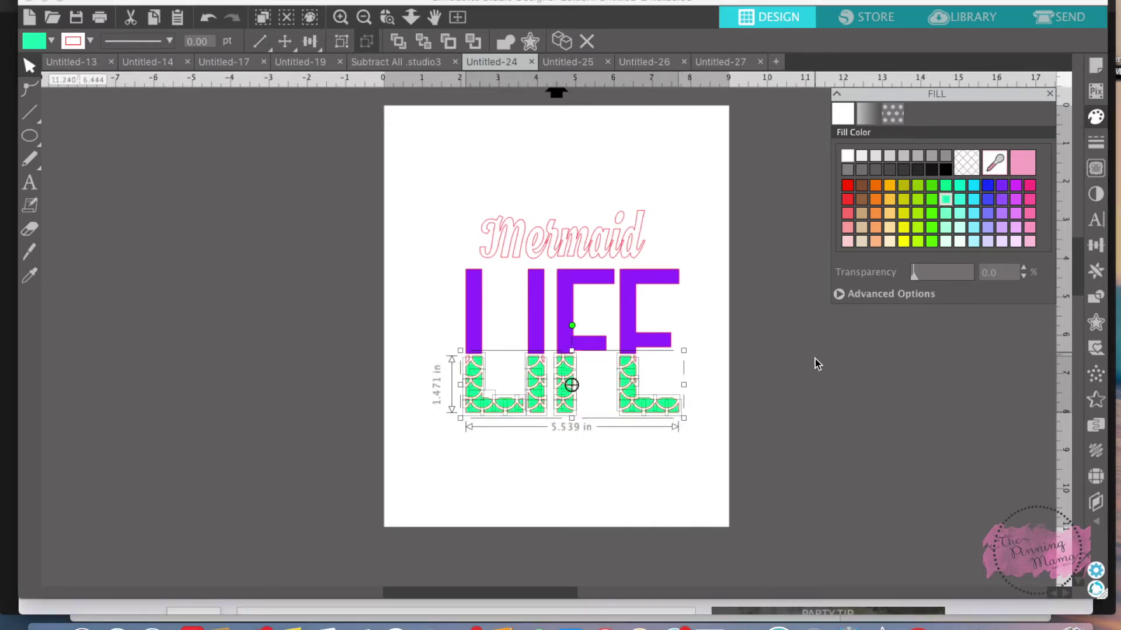
Step: Fill the word Mermaid with the same mint green as the scales
left_click(481, 205)
left_click(493, 226)
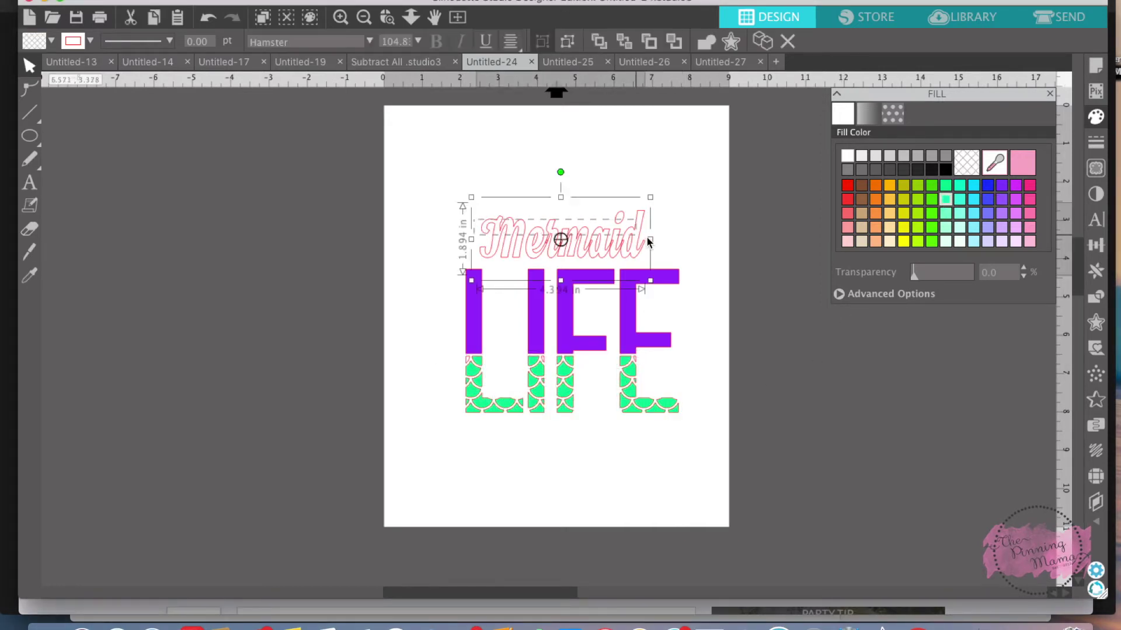
left_click(945, 199)
left_click(803, 427)
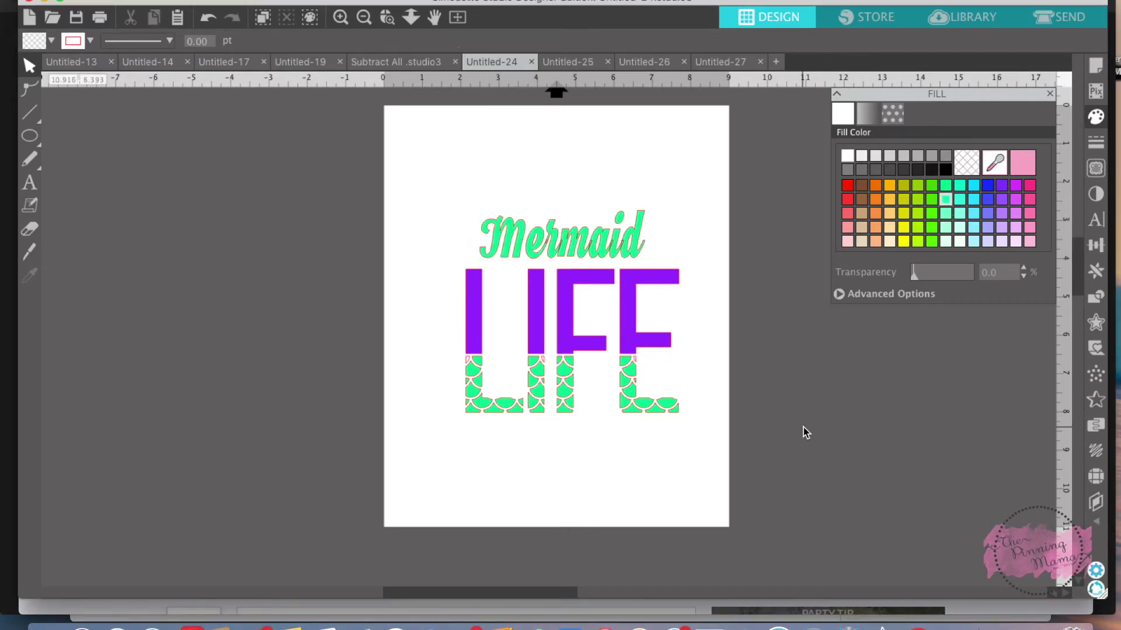
Step: Group the purple and green pieces of the LIFE lettering together
left_click(659, 340)
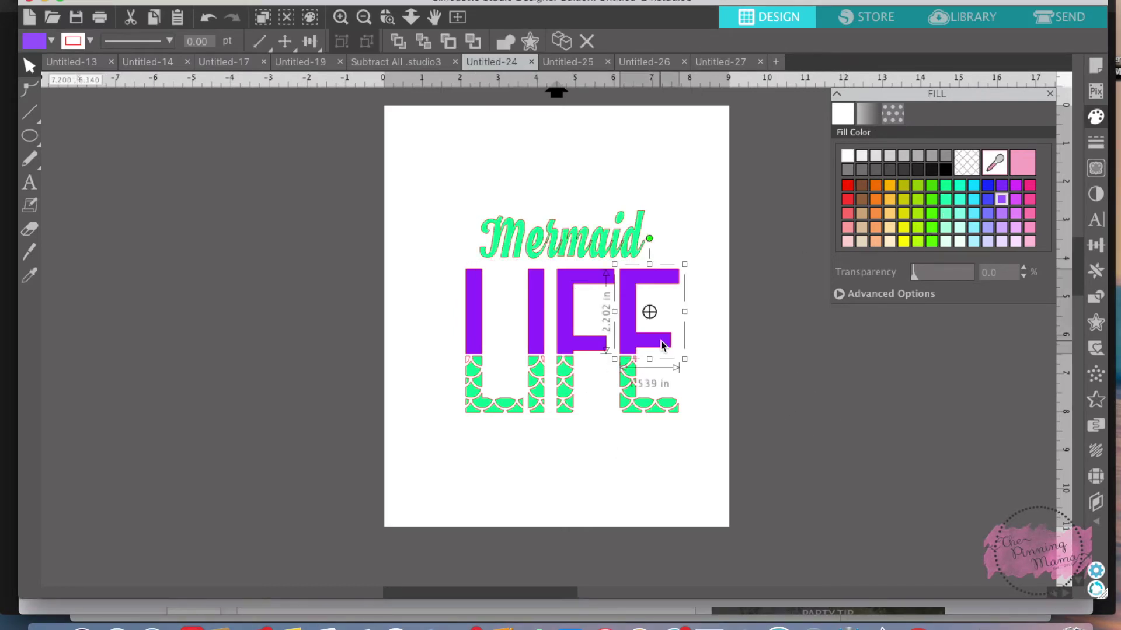
left_click(421, 303)
left_click_drag(438, 272, 691, 441)
right_click(679, 435)
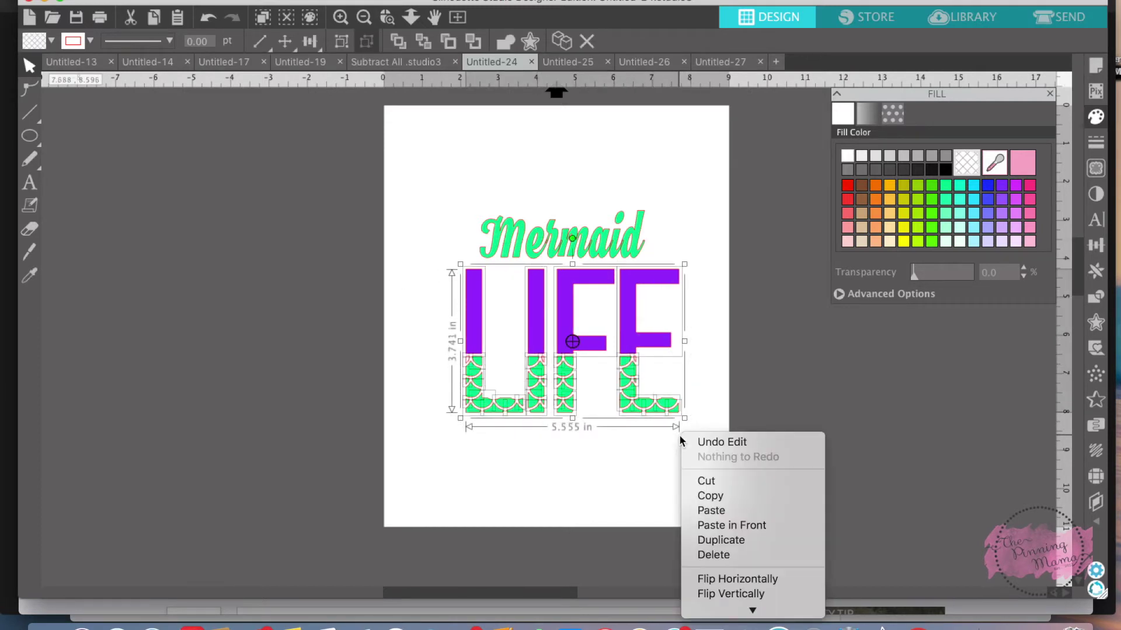
mouse_move(752, 611)
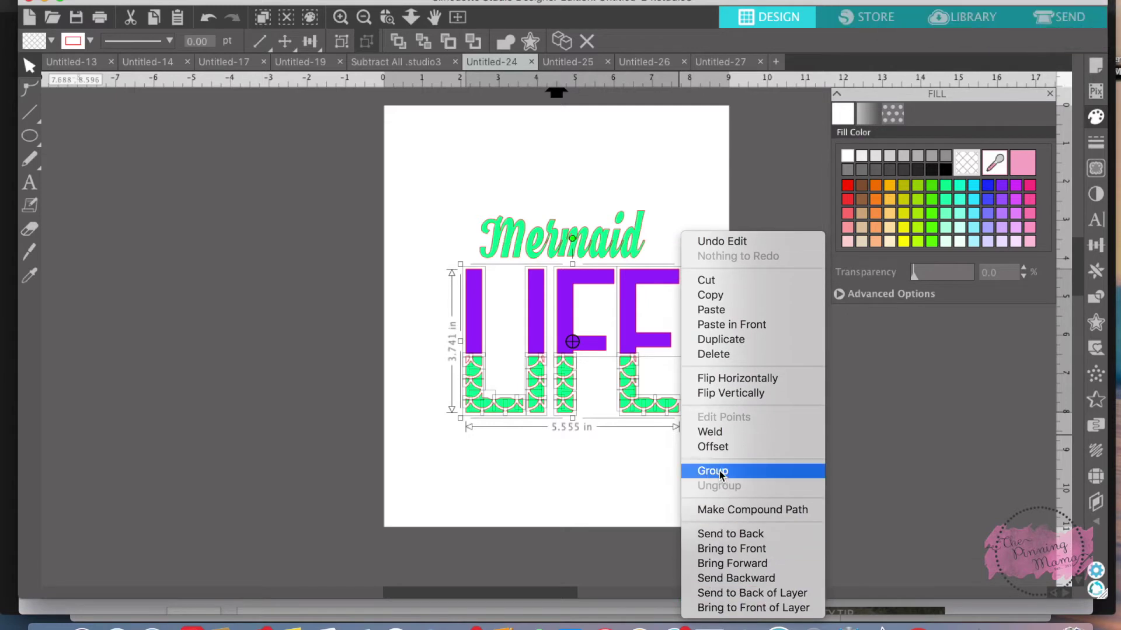
left_click(720, 474)
left_click(739, 452)
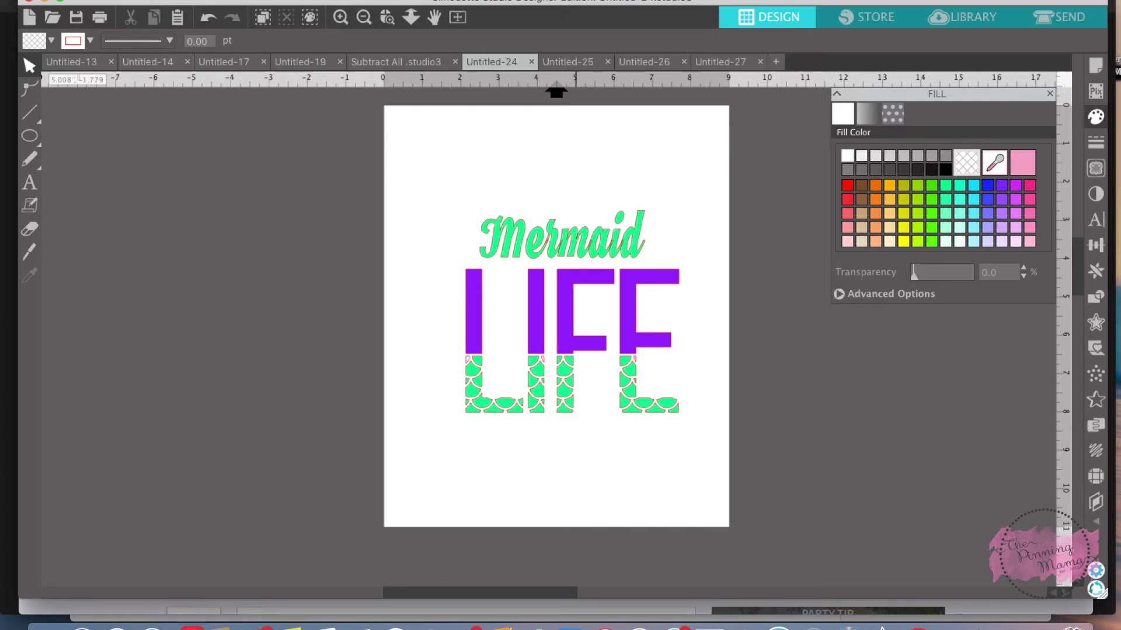
Step: Switch to the Untitled-26 design and move the large circle up, clear of the scale pattern
left_click(568, 61)
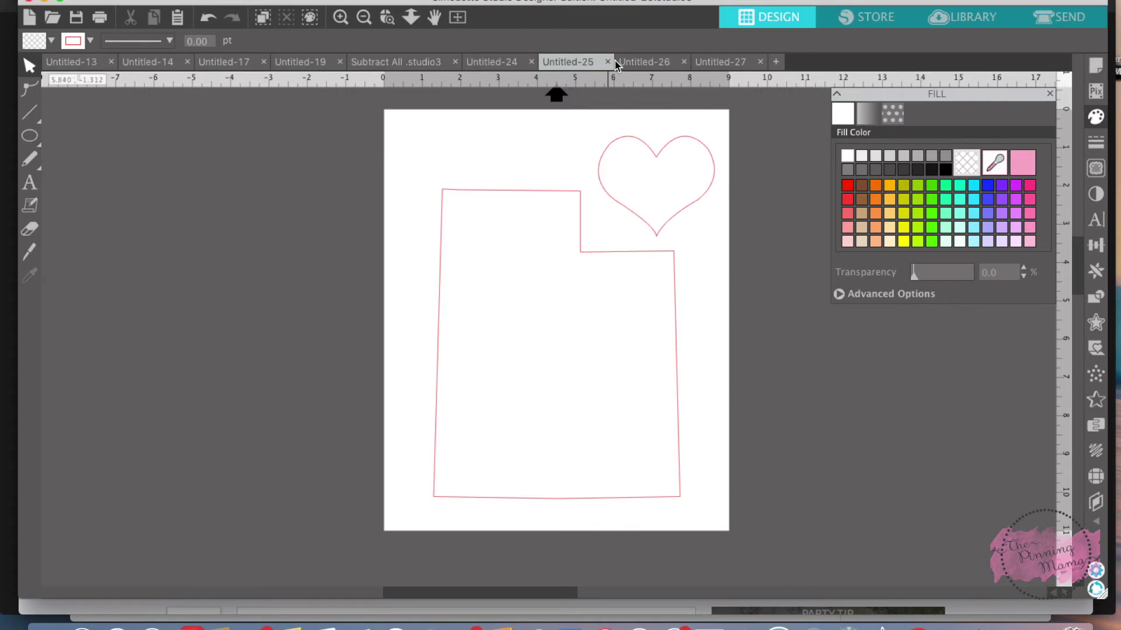
left_click(639, 62)
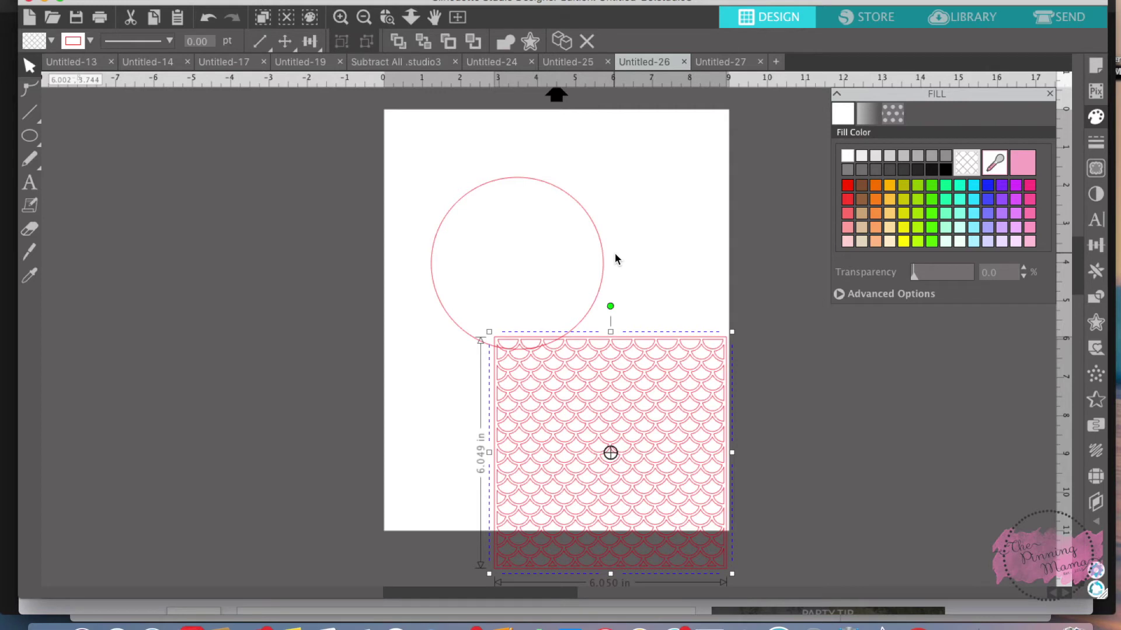
left_click_drag(590, 217, 596, 190)
left_click(229, 162)
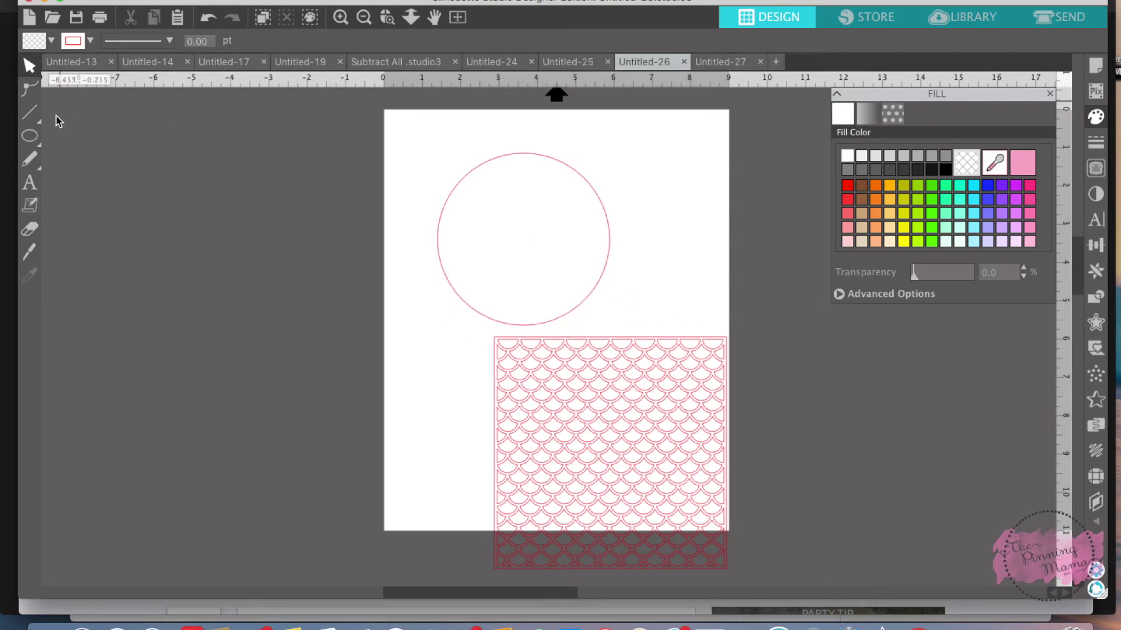
Step: Draw a smaller circle about 2.27 in in diameter to the right of the large circle and select it
left_click(29, 135)
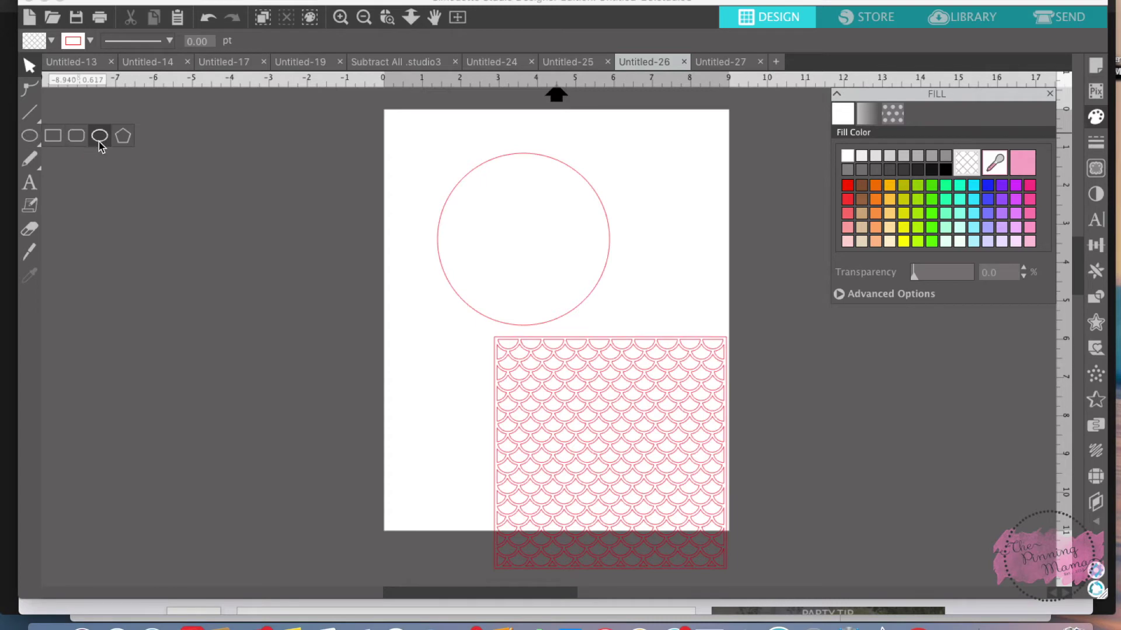
left_click(99, 141)
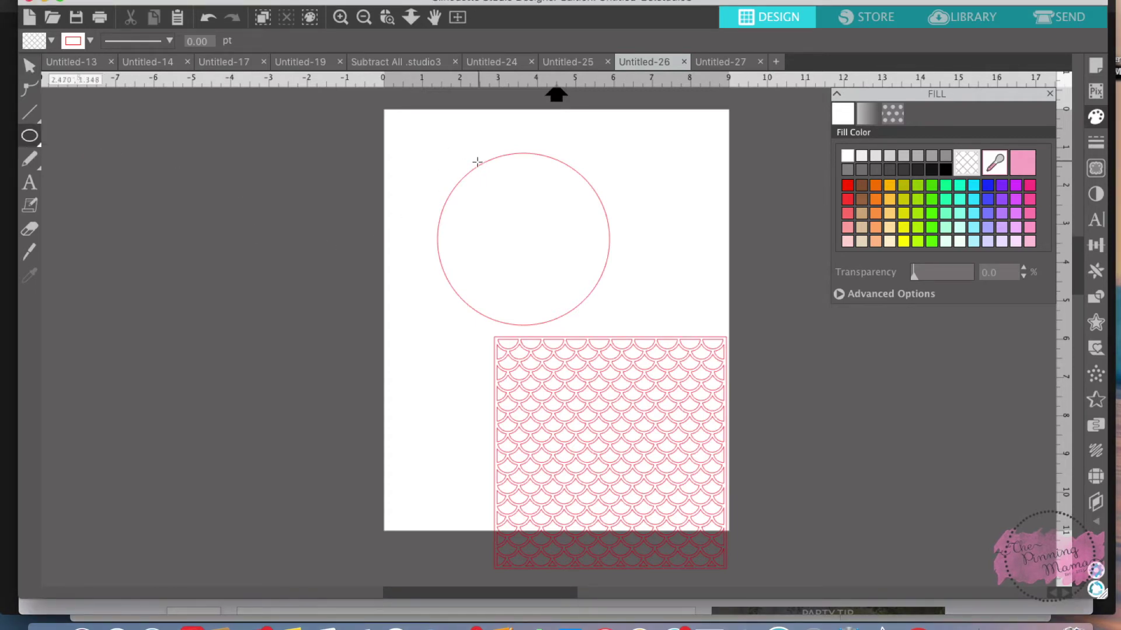
left_click_drag(629, 159, 716, 245)
left_click(29, 66)
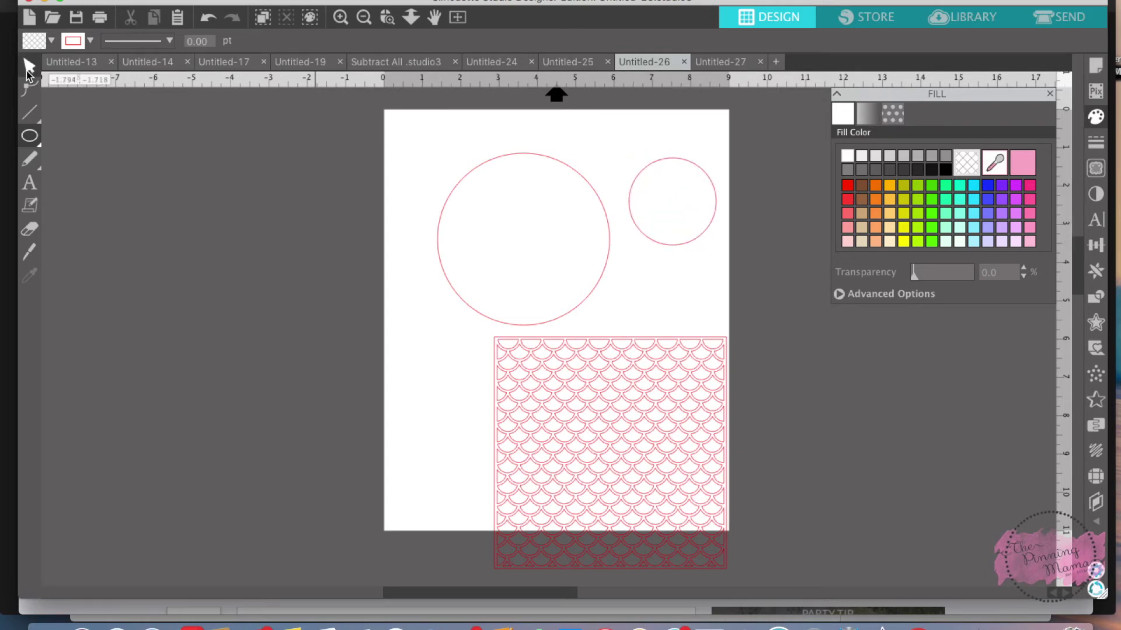
left_click(687, 243)
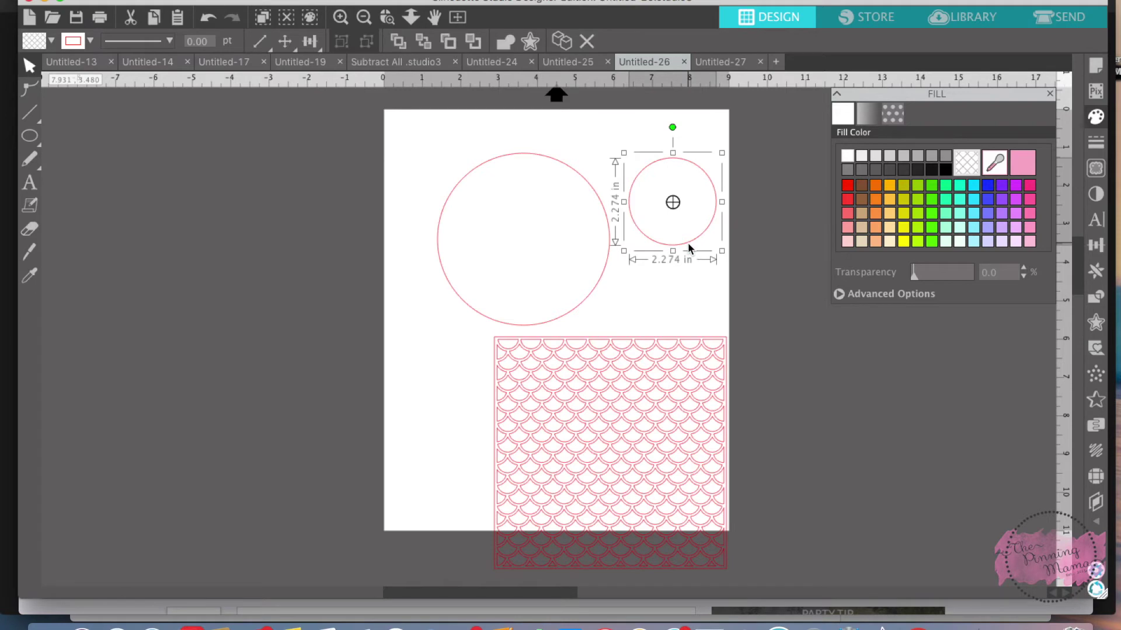
Step: Delete the smaller circle and move the scale pattern up so that it covers the large circle
key("Delete")
left_click_drag(665, 403, 719, 394)
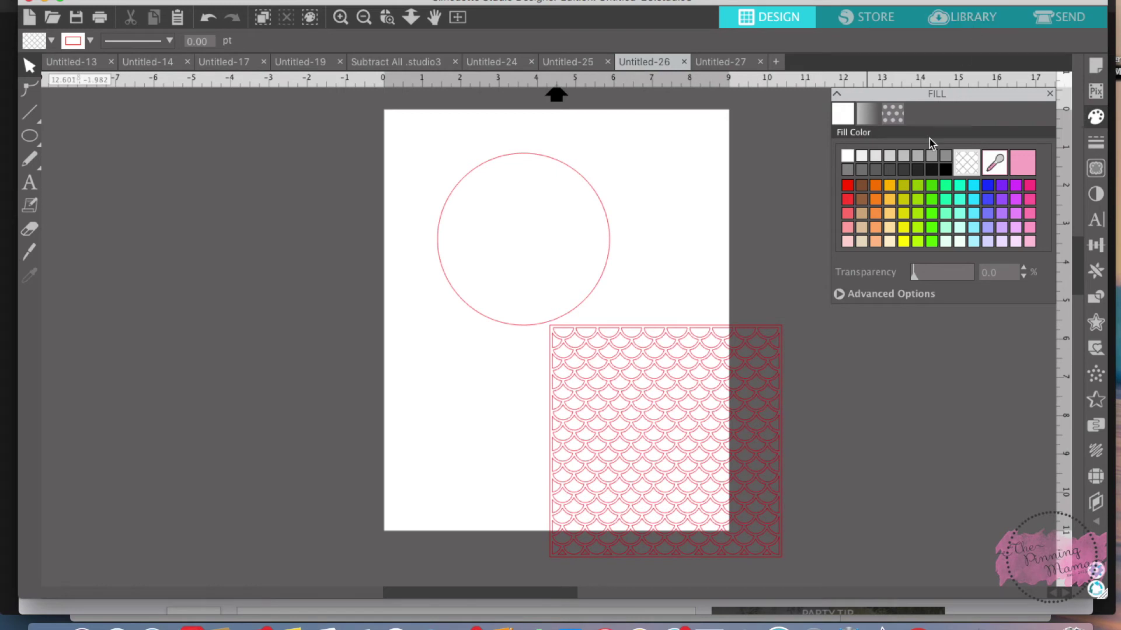
left_click_drag(676, 465, 541, 251)
left_click(570, 338)
left_click(591, 353)
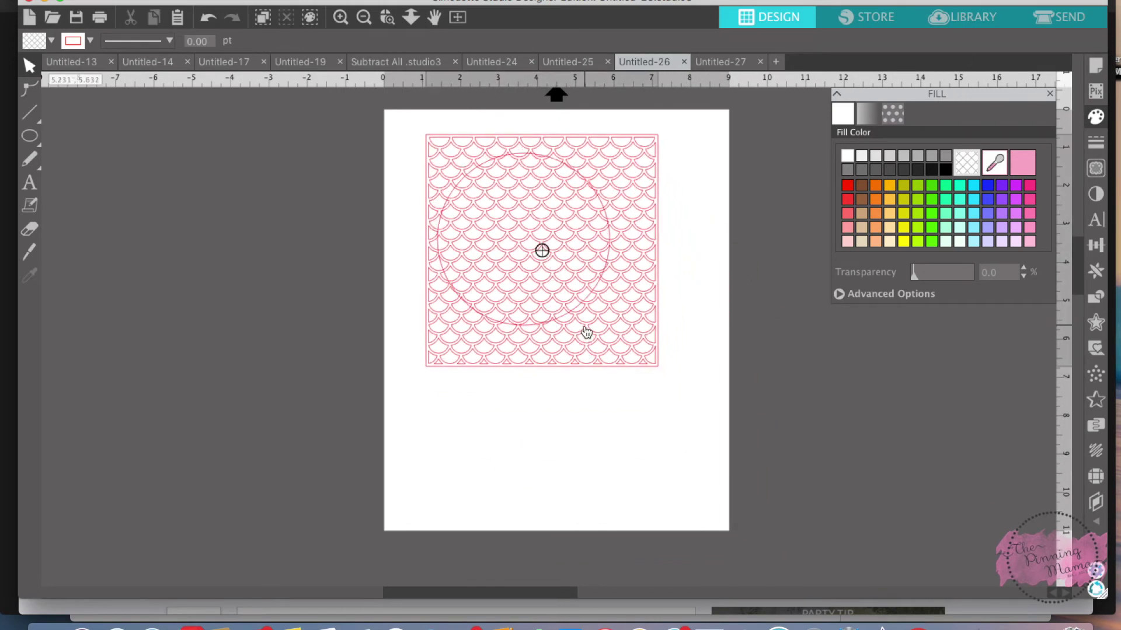
Step: Bring the scale pattern to the front, above the large circle
right_click(586, 326)
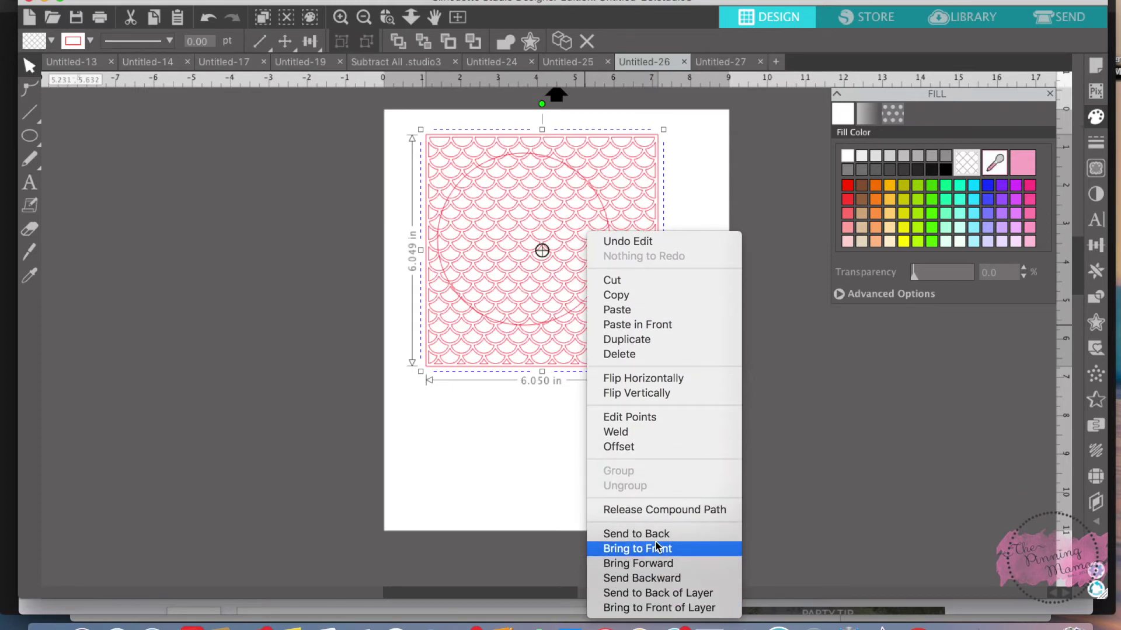
left_click(660, 551)
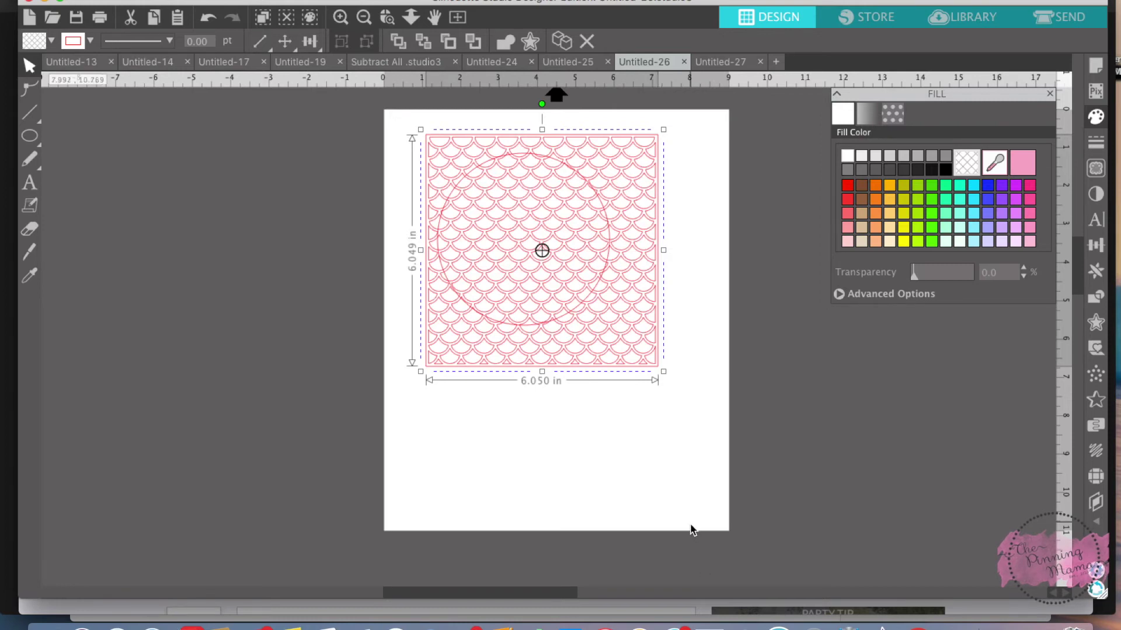
left_click(551, 325)
Step: Select the large circle together with the scale pattern and subtract the pattern from the circle
left_click_drag(405, 124, 681, 416)
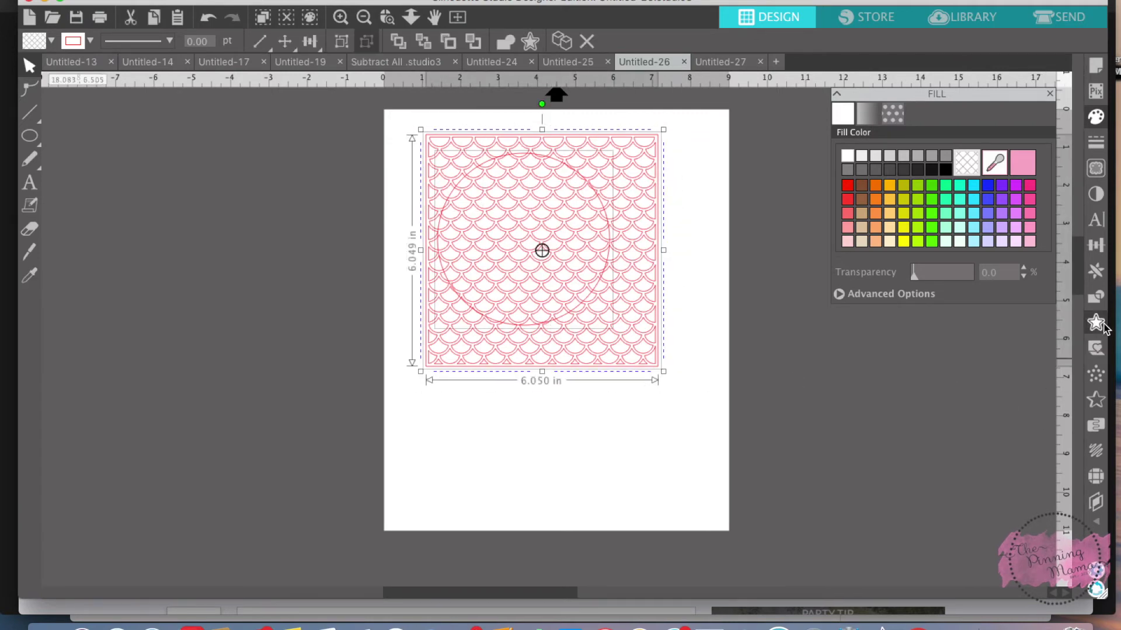
left_click(1097, 302)
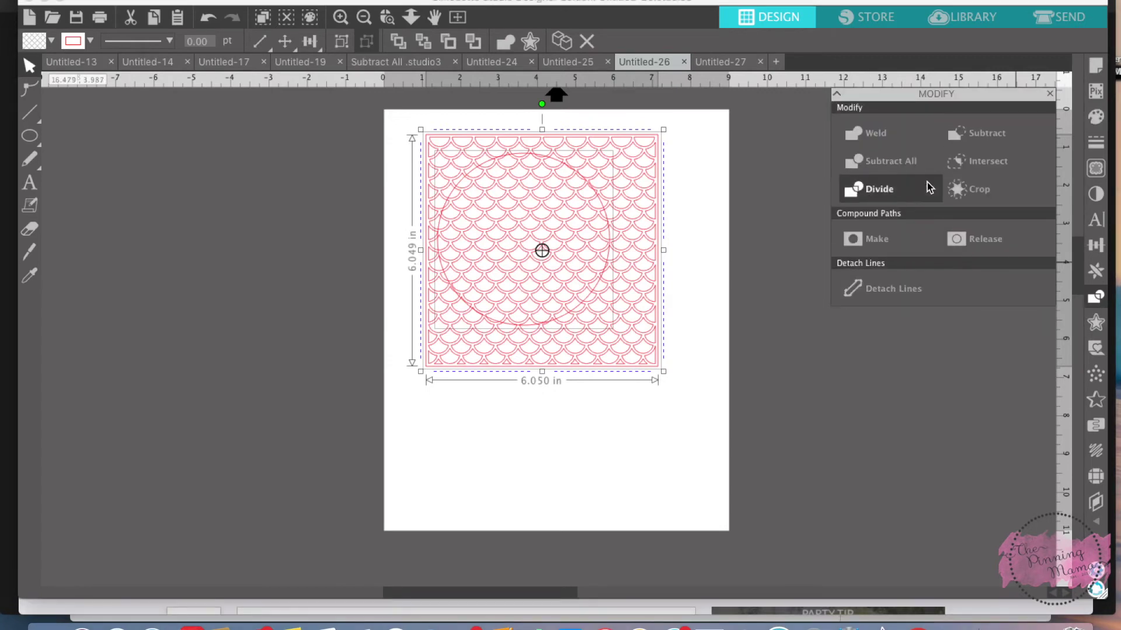
left_click(318, 1)
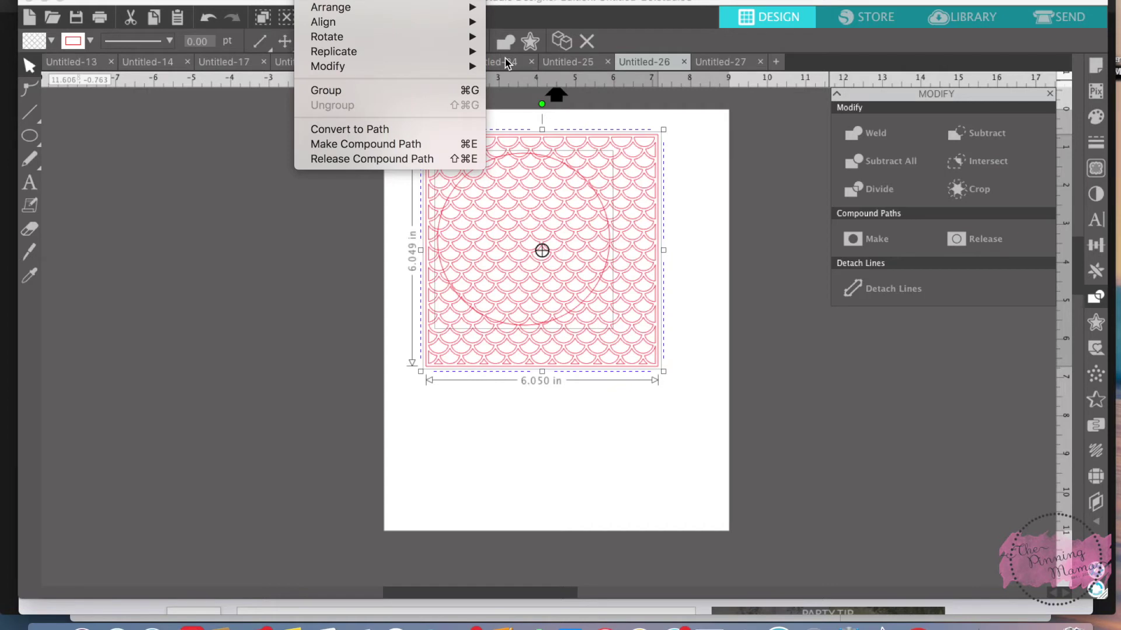
mouse_move(477, 67)
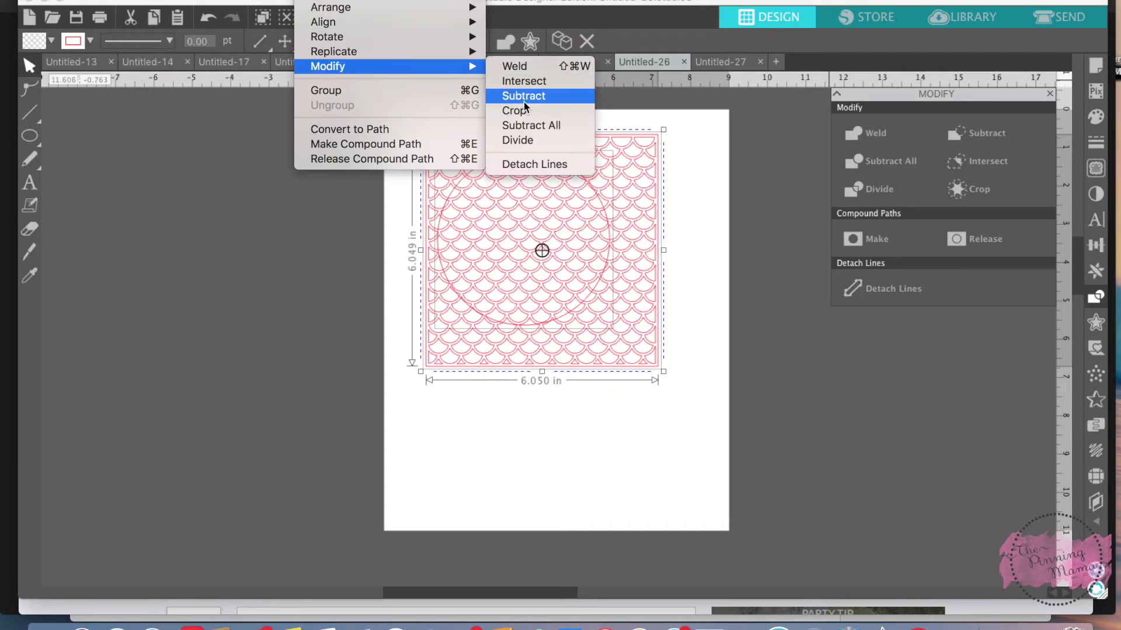
left_click(829, 354)
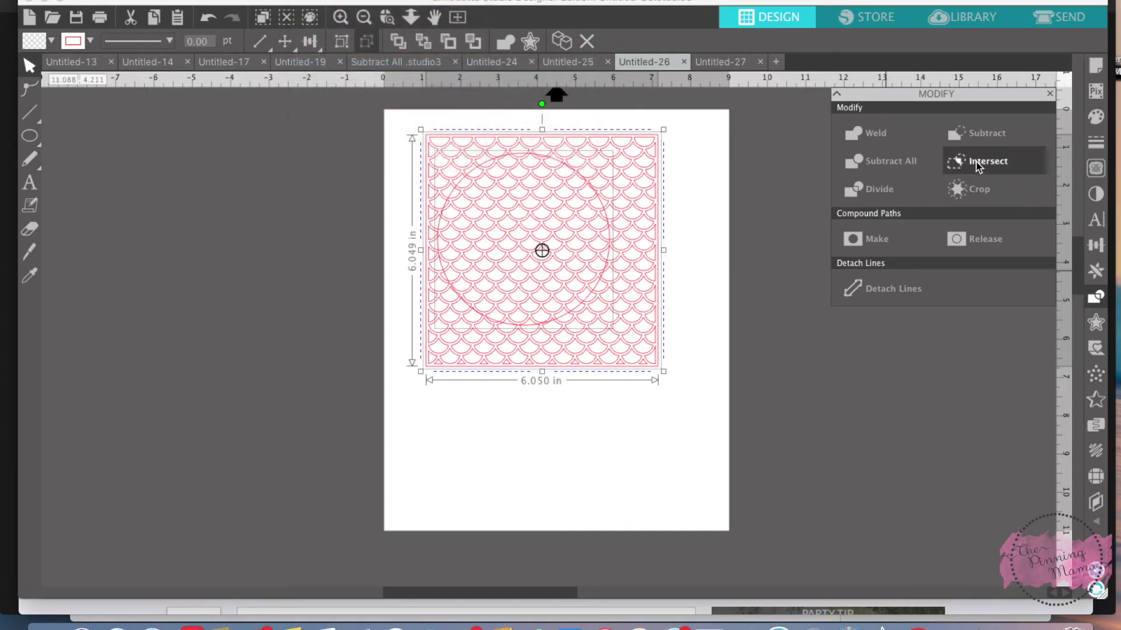
left_click(969, 138)
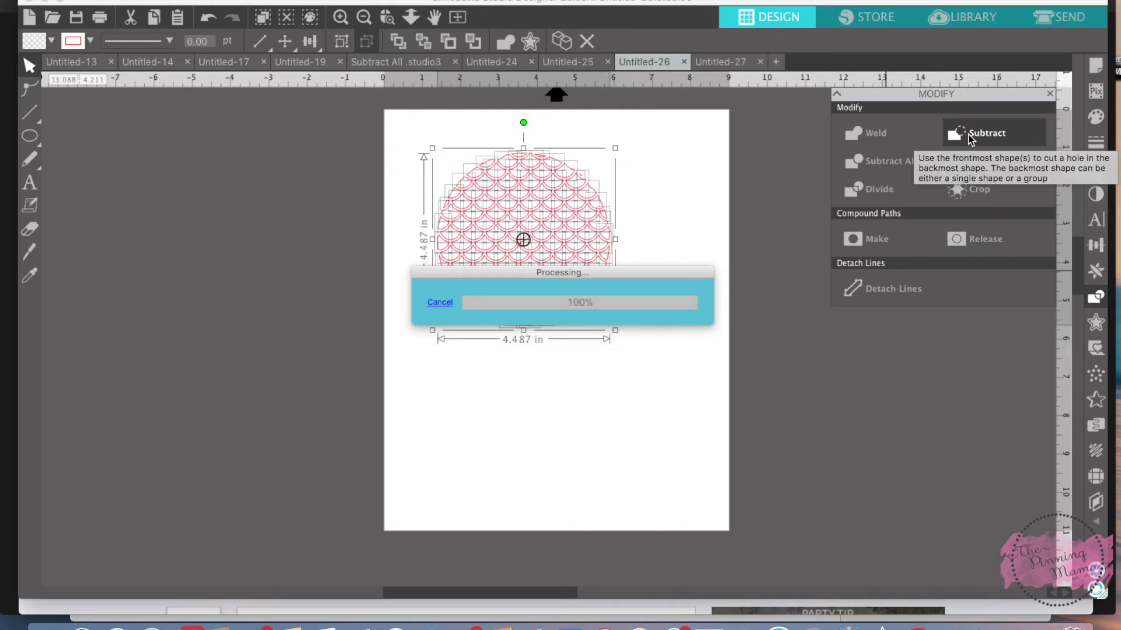
left_click(692, 344)
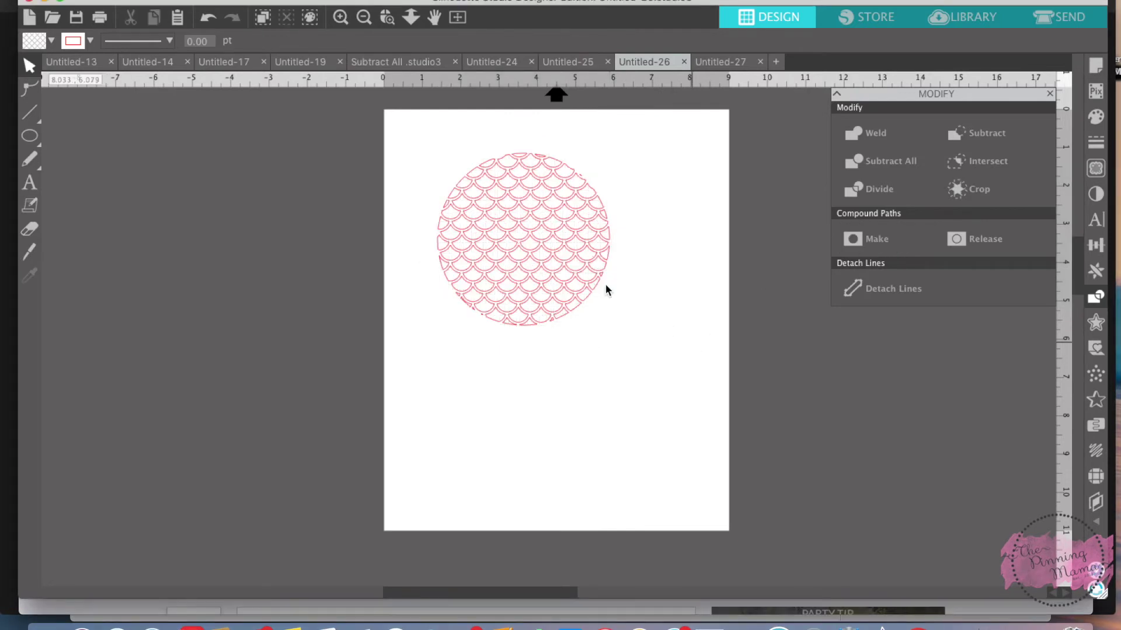
Step: Group all the scale pieces of the cut circle and fill them with bright green
left_click_drag(421, 136, 662, 402)
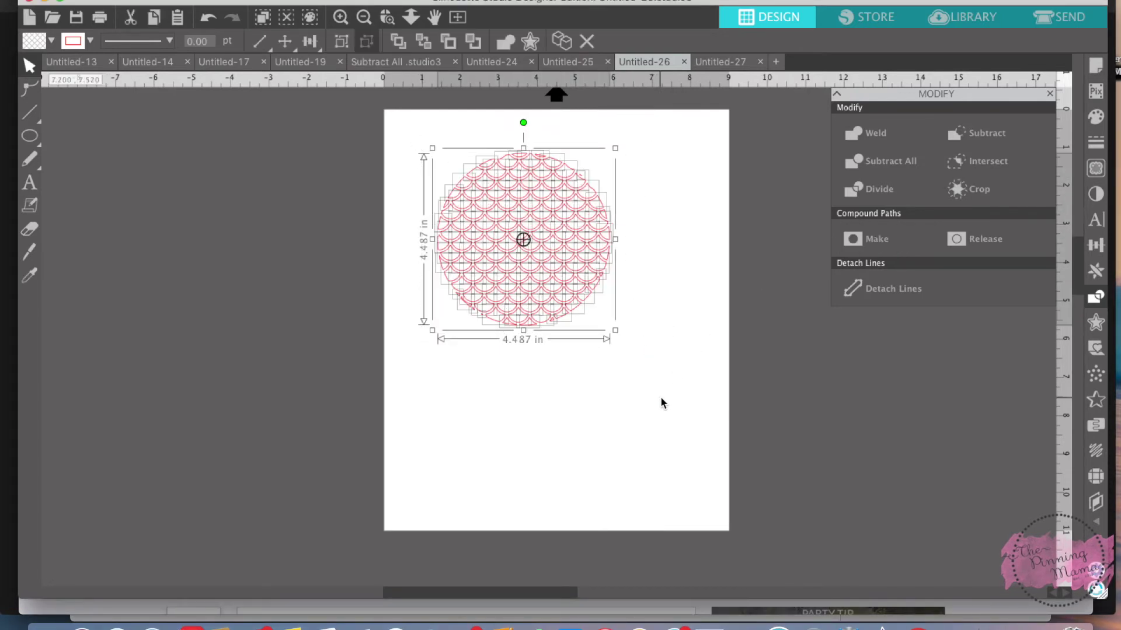
right_click(604, 310)
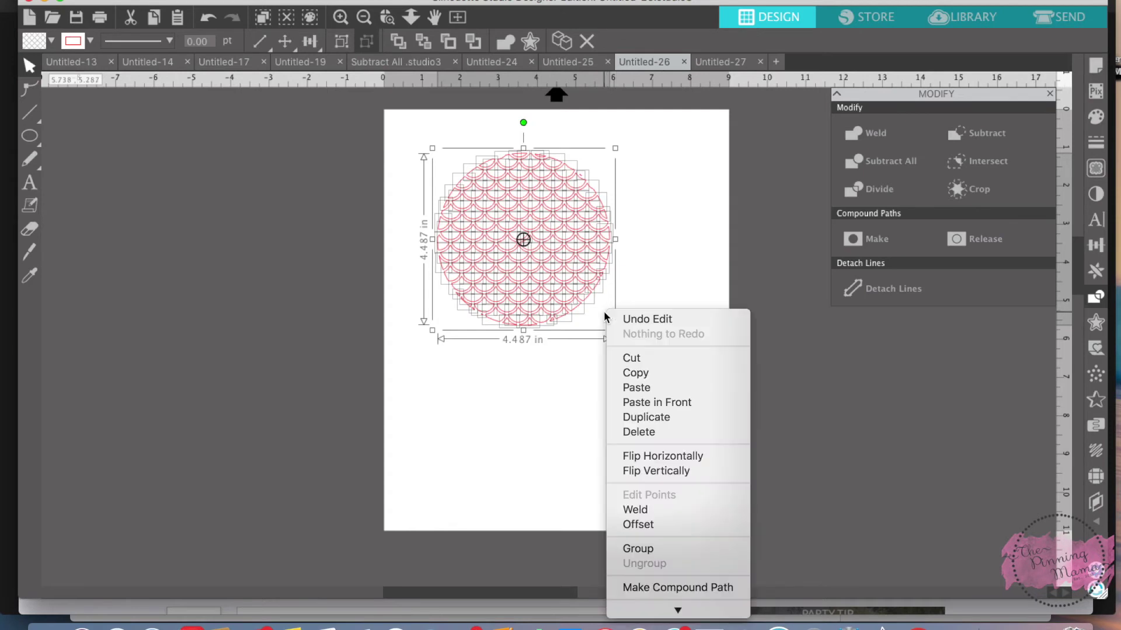
left_click(658, 549)
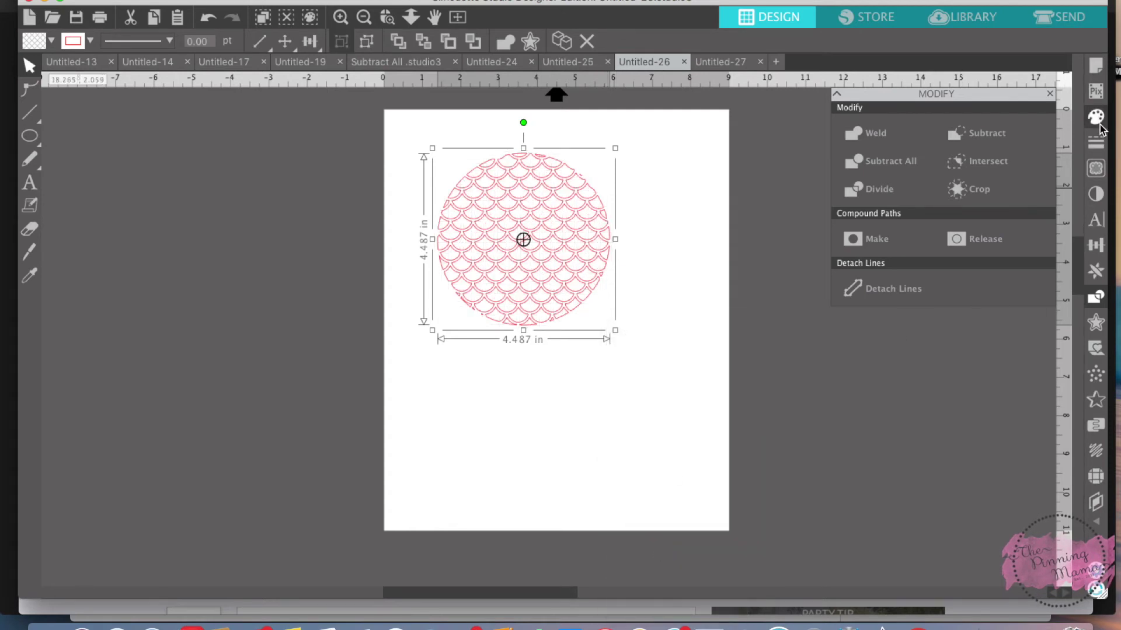
left_click(1097, 121)
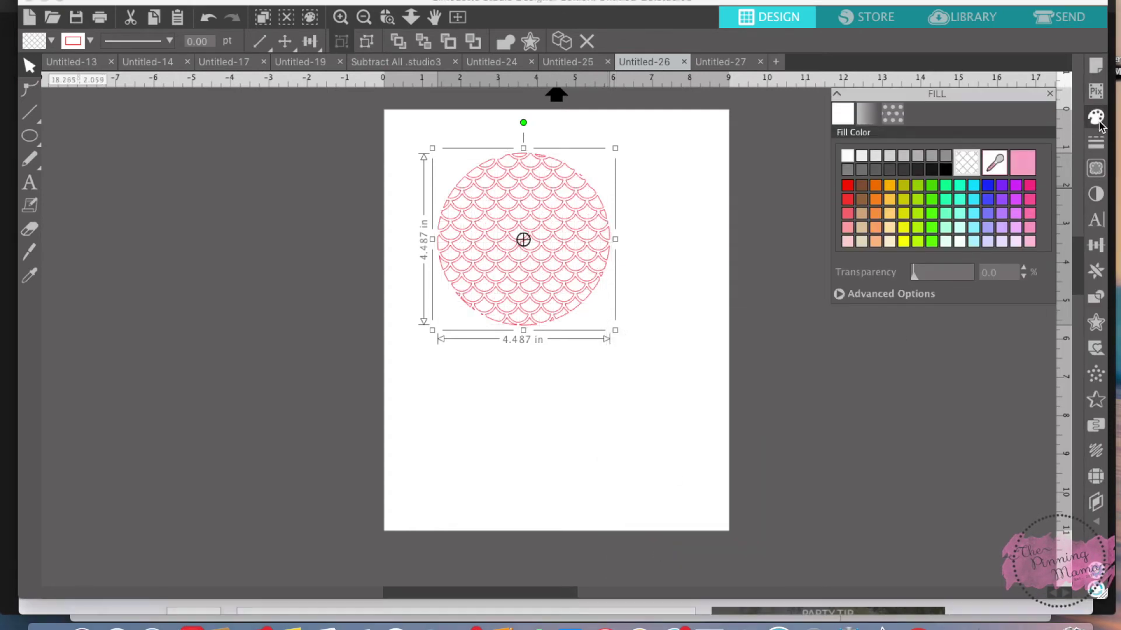
left_click(929, 229)
left_click(798, 369)
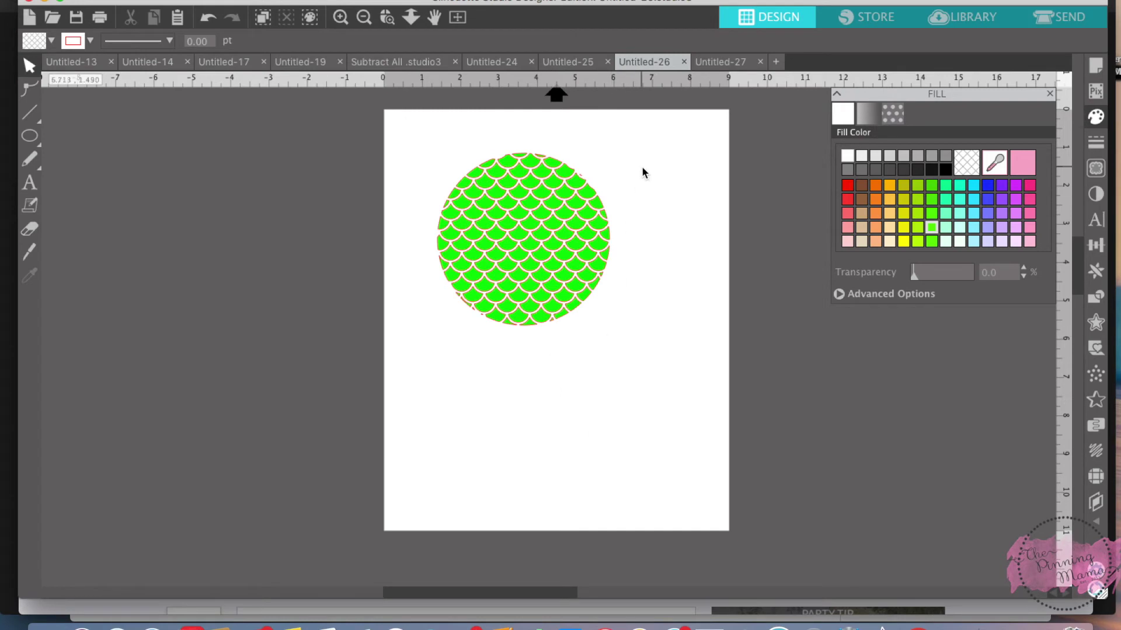
Step: Switch to the Untitled-25 design and look at the StateFace font and the library's echo park heart as shape sources
left_click(577, 63)
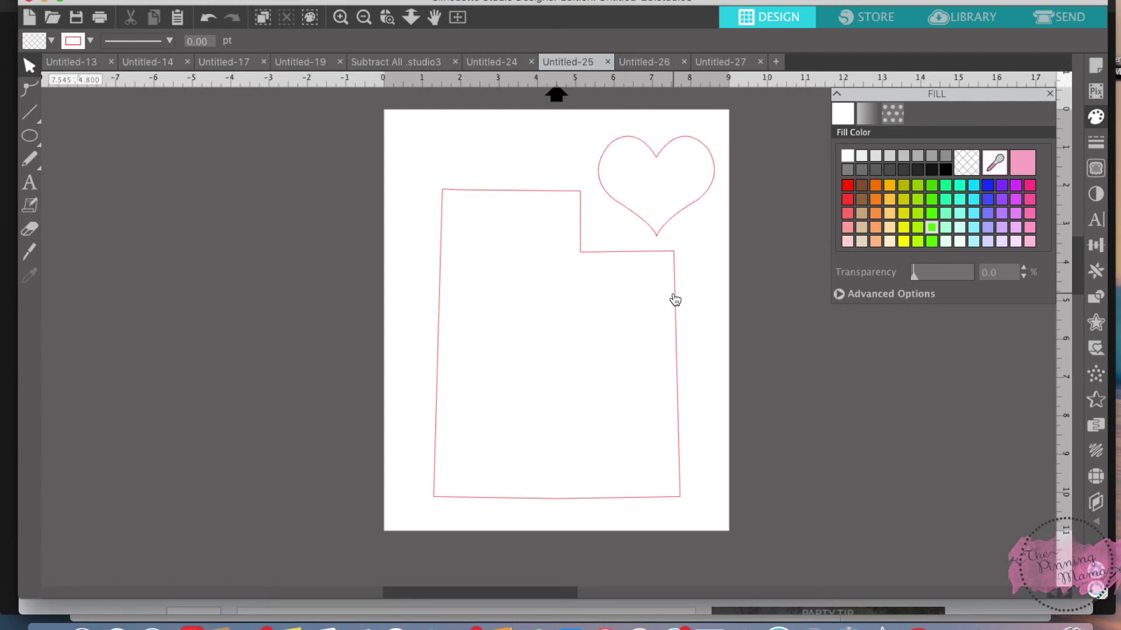
left_click(1096, 225)
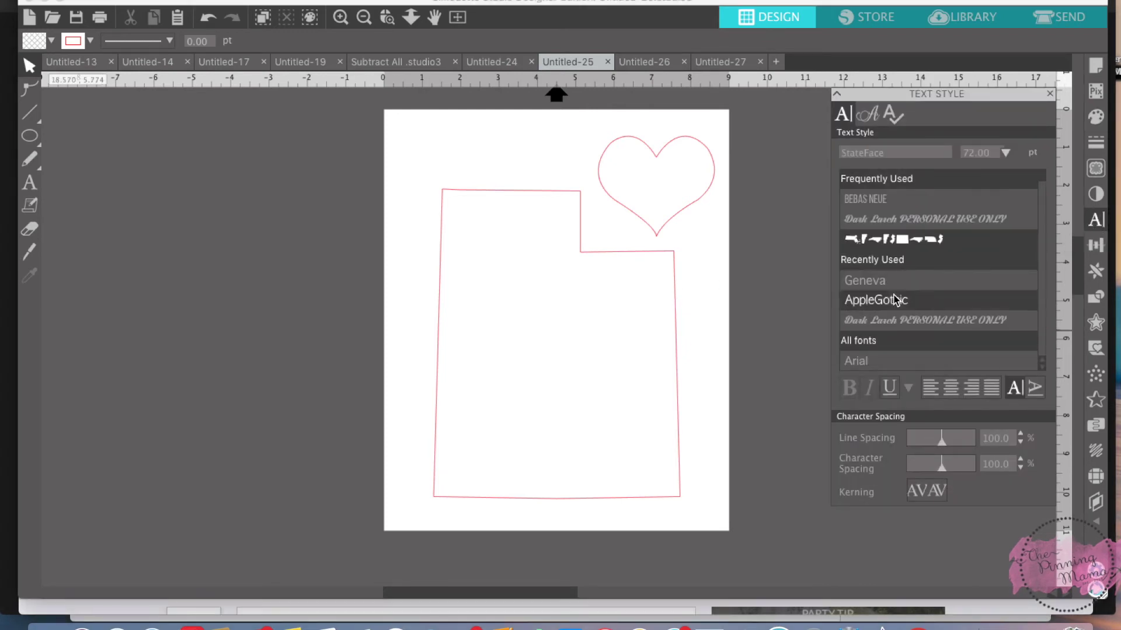
left_click(933, 246)
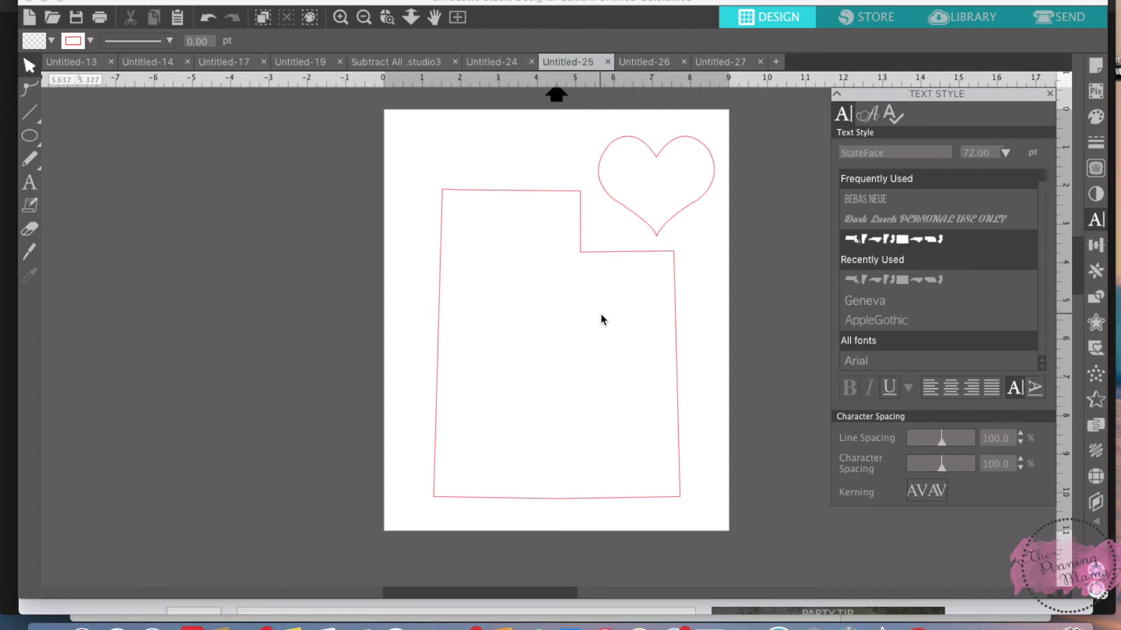
left_click(596, 252)
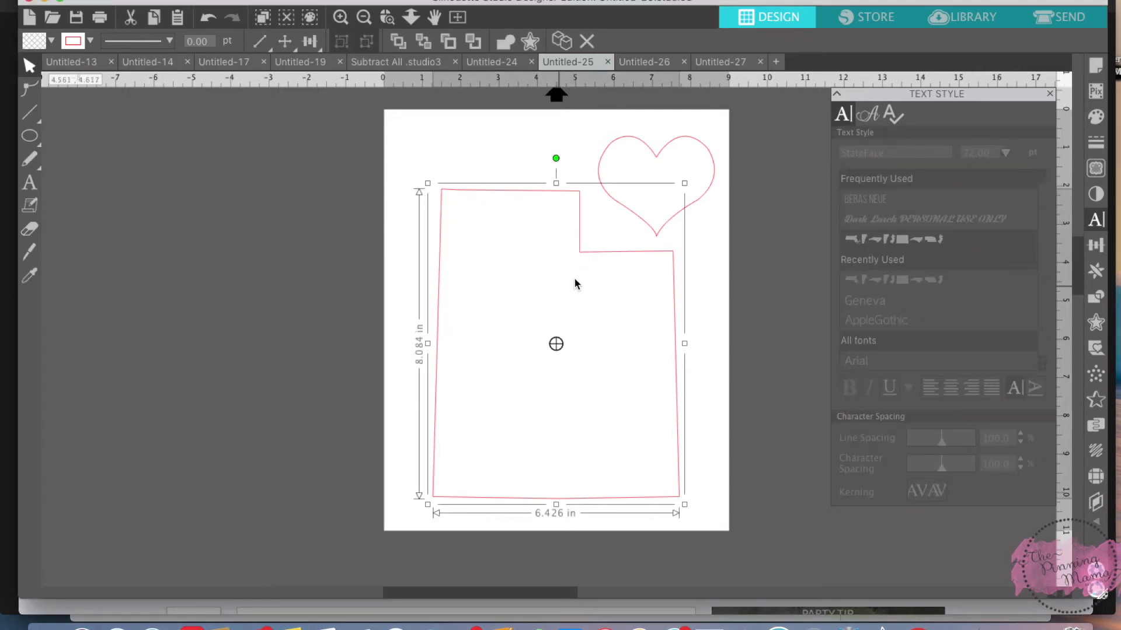
left_click(697, 289)
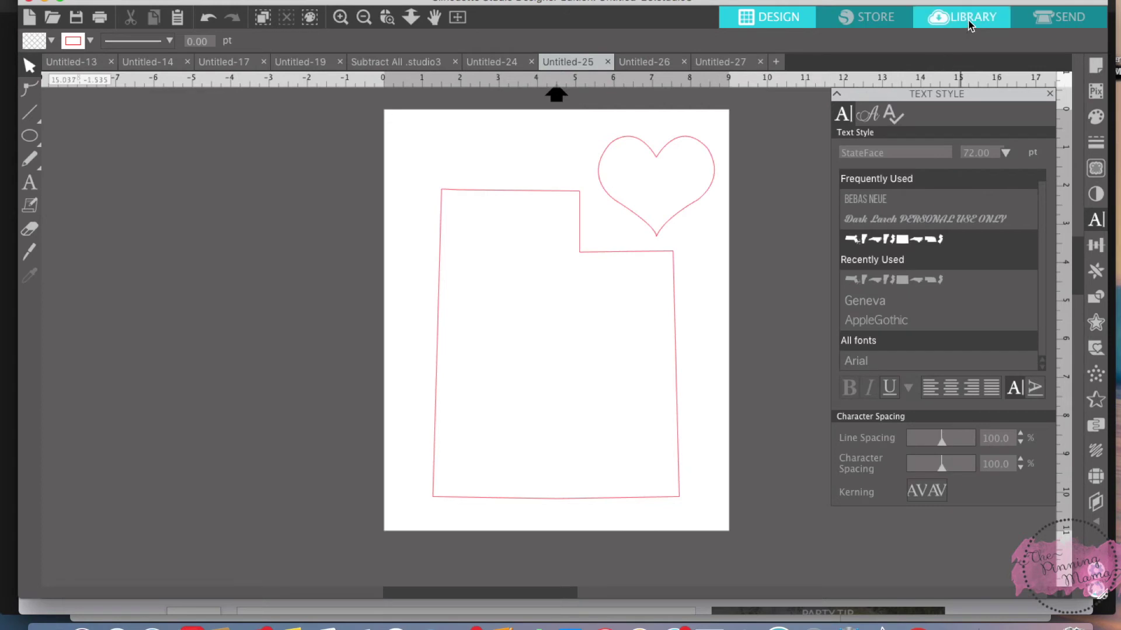
left_click(933, 18)
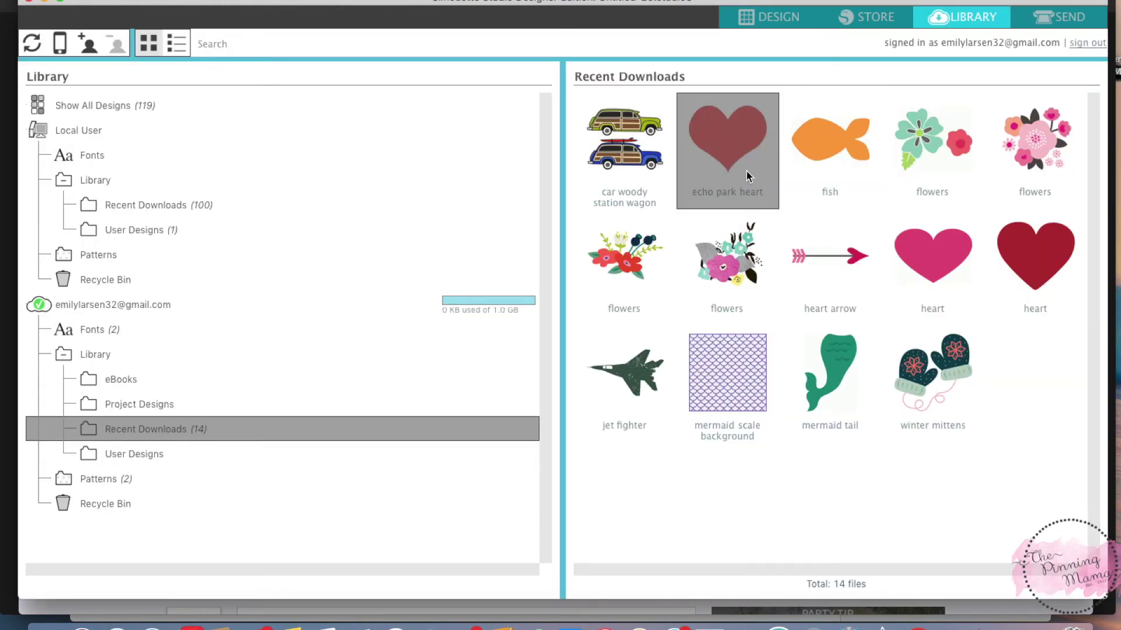
left_click(798, 11)
Step: Nudge the heart up a little and fill the Utah outline with blue
mouse_move(711, 188)
left_mouse_down()
mouse_move(593, 310)
mouse_move(717, 173)
mouse_move(708, 175)
left_mouse_up()
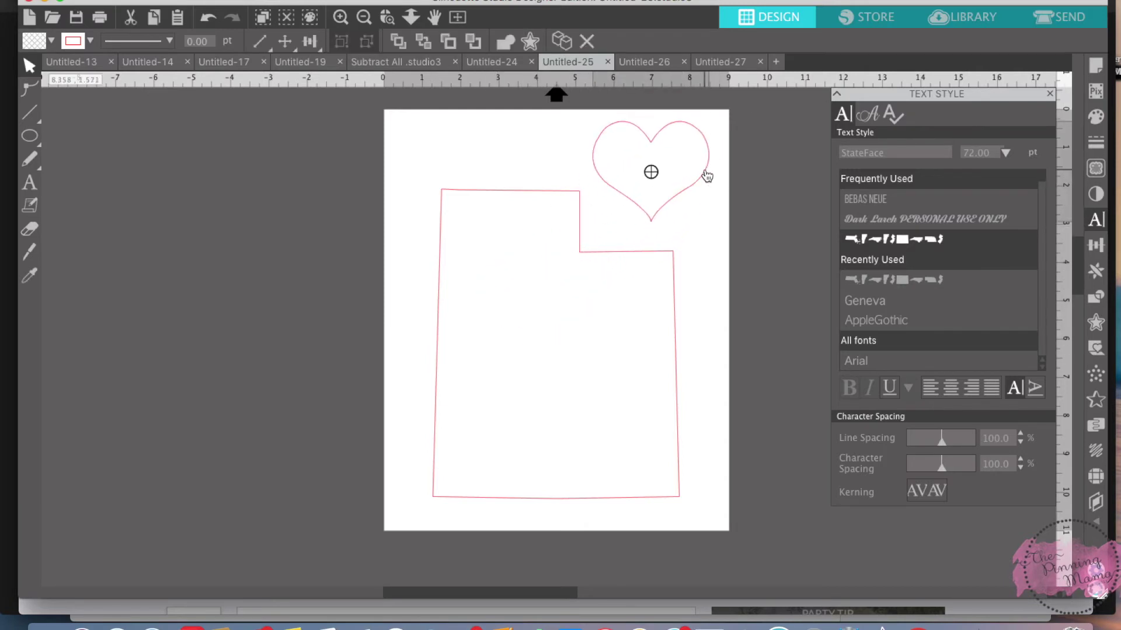
left_click(647, 271)
left_click(645, 254)
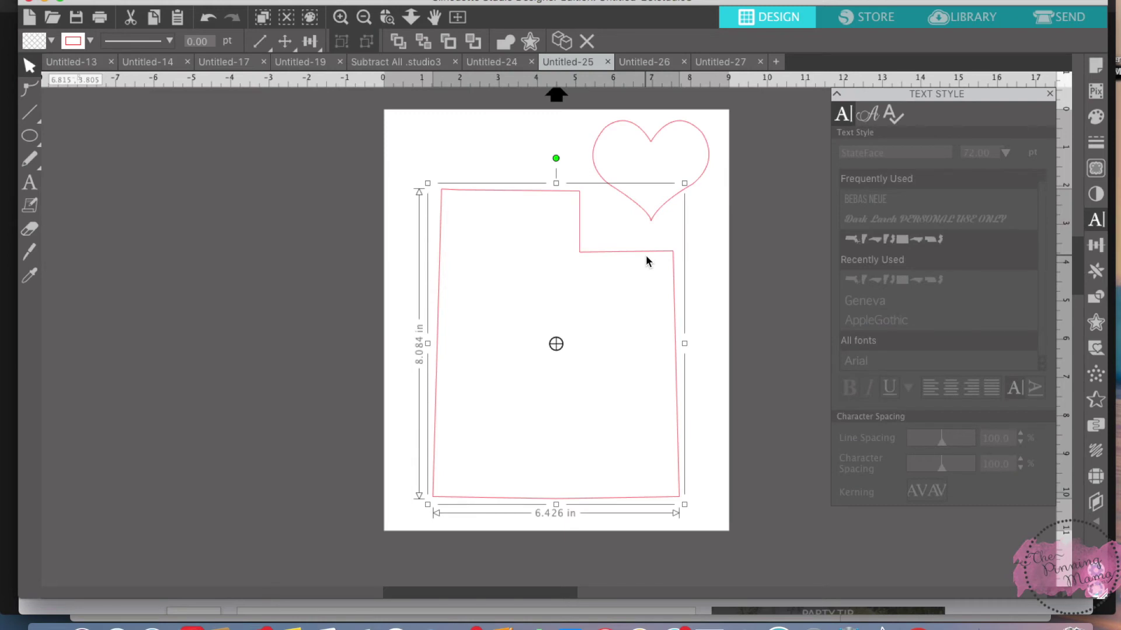
left_click(1095, 117)
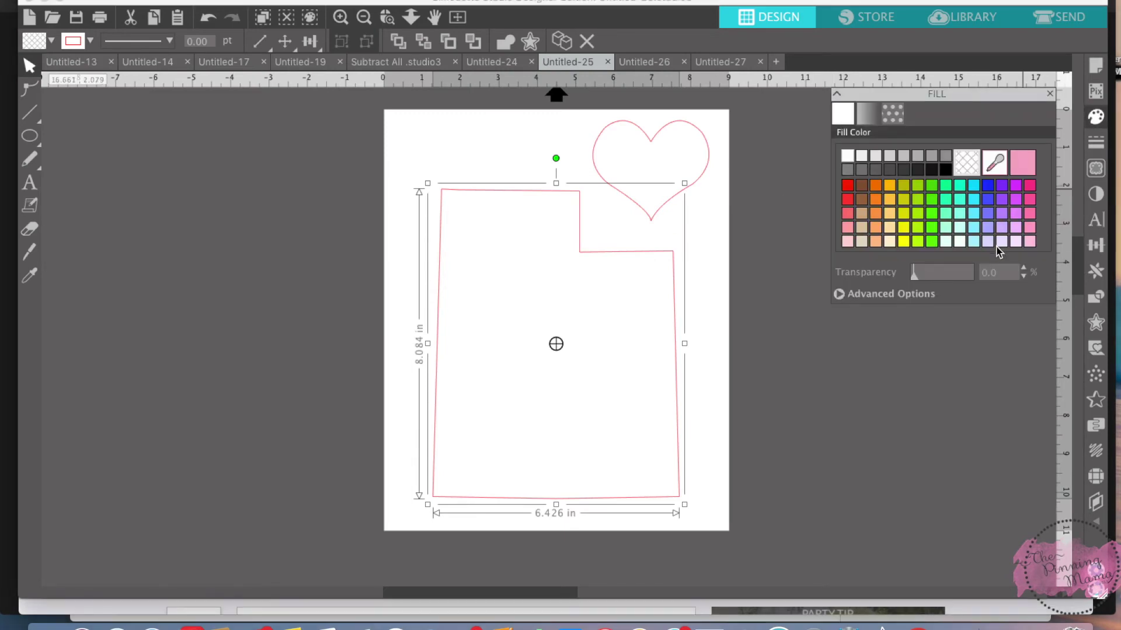
left_click(986, 190)
Step: Fill the heart above the Utah shape with bright magenta
left_click(708, 154)
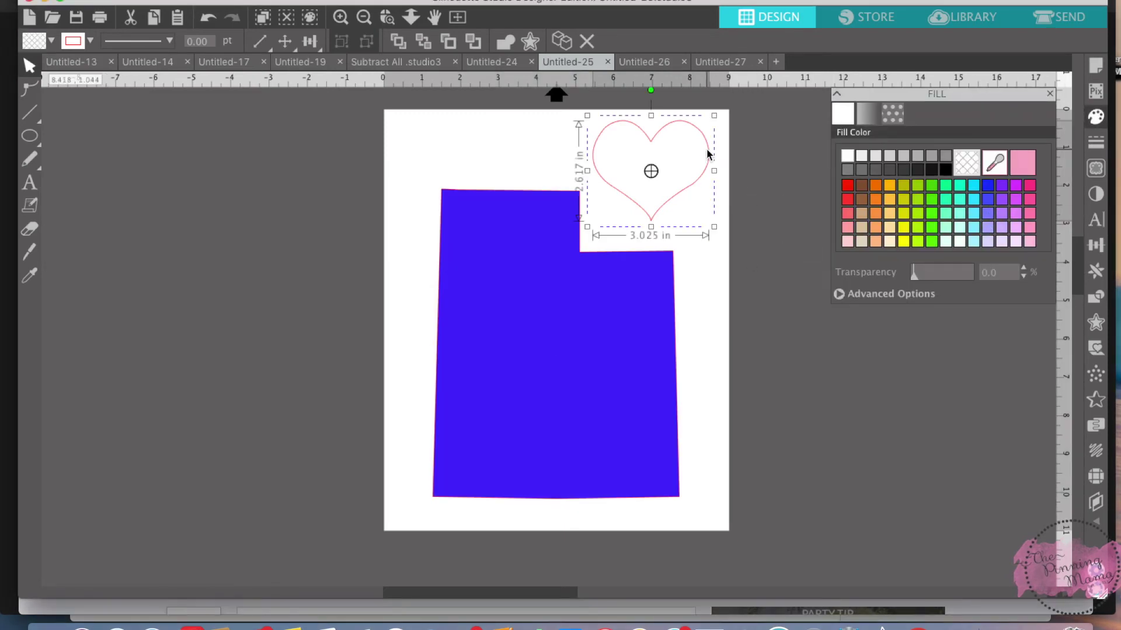
left_click(1016, 185)
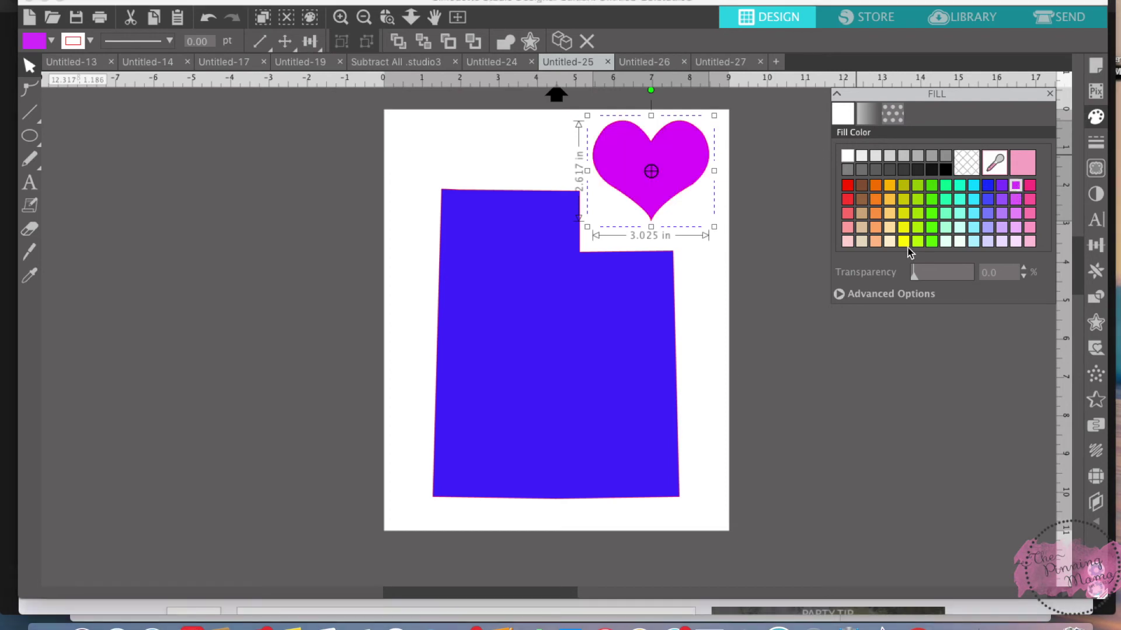
left_click(839, 349)
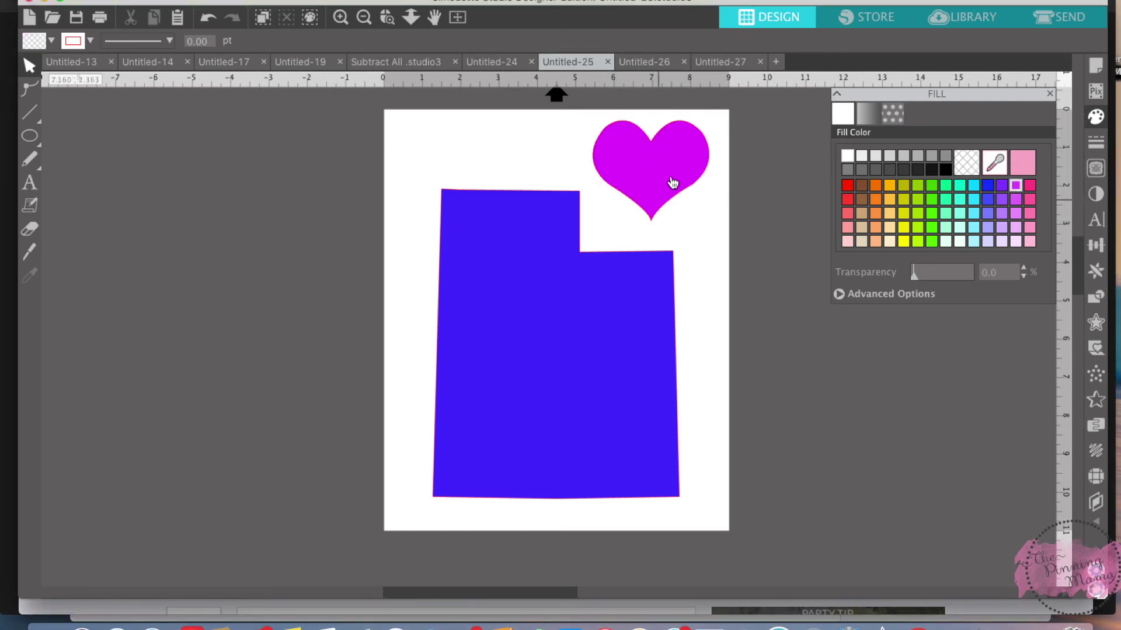
Step: Place the heart in the upper-left part of the Utah shape and shrink it to about 2.7 in wide
left_click_drag(680, 194, 560, 330)
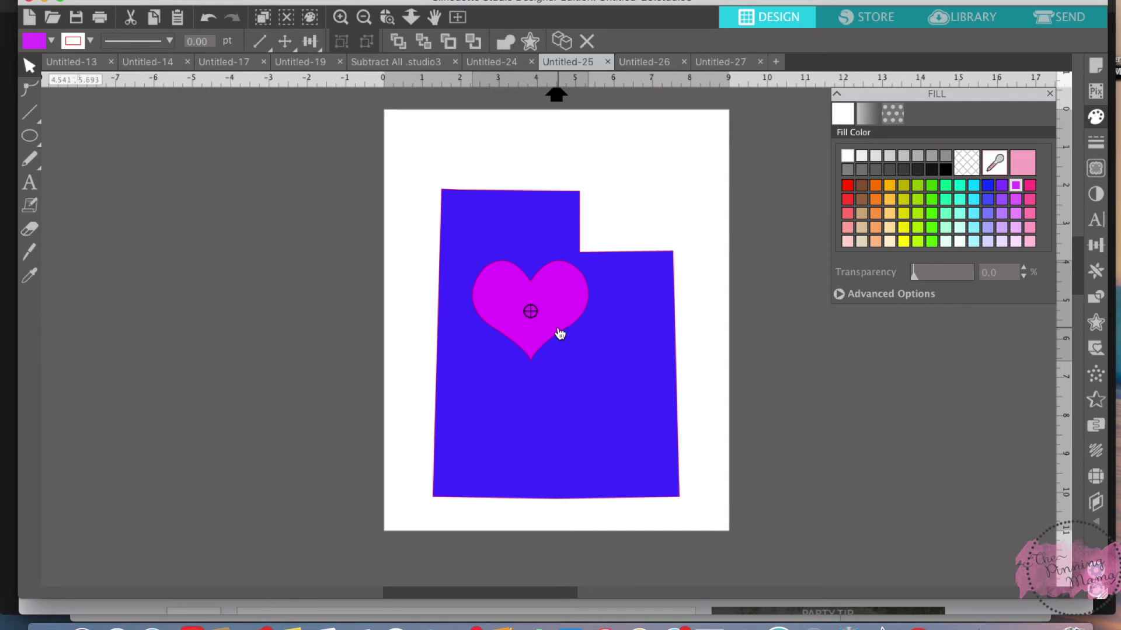
left_click_drag(592, 257, 580, 266)
left_click_drag(555, 302, 550, 274)
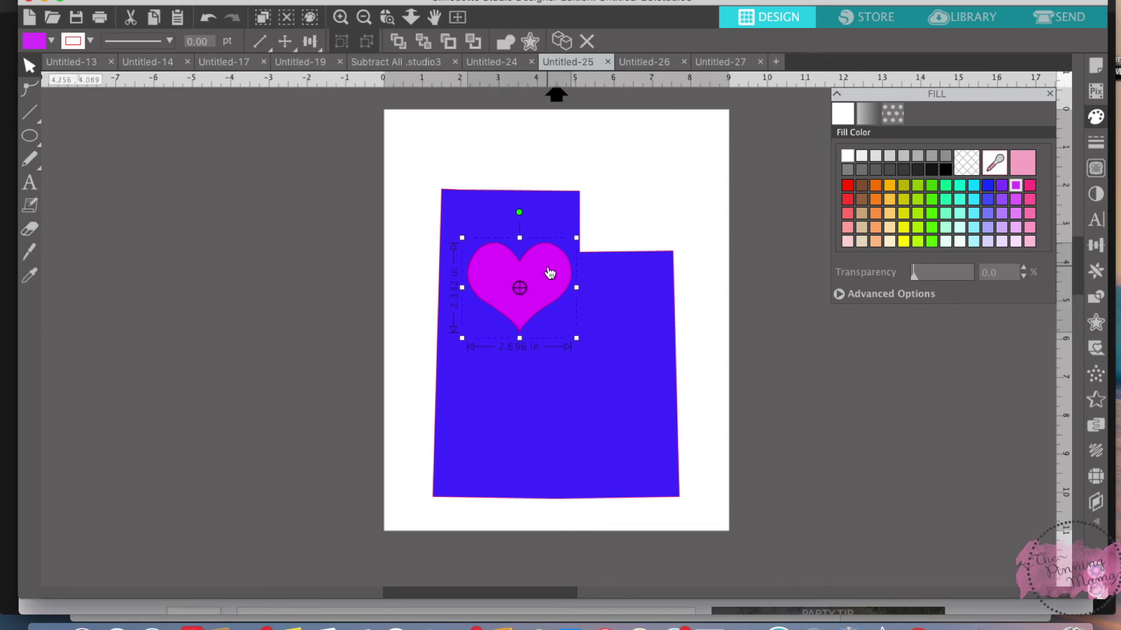
Step: Bring the heart to the front, above the Utah shape
right_click(536, 313)
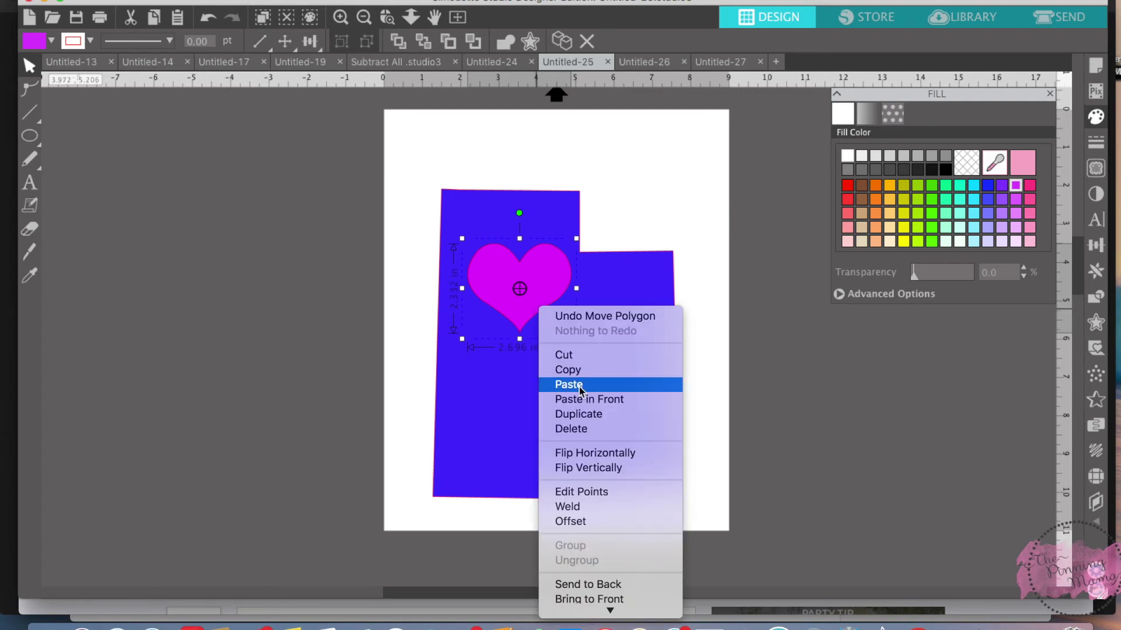
mouse_move(610, 610)
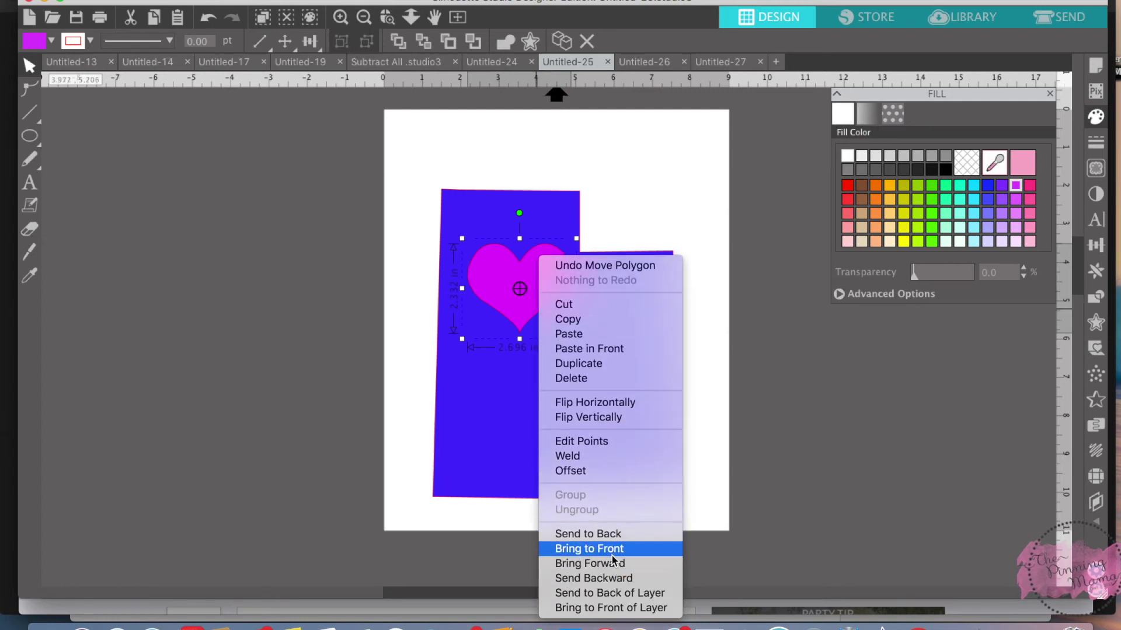
left_click(612, 549)
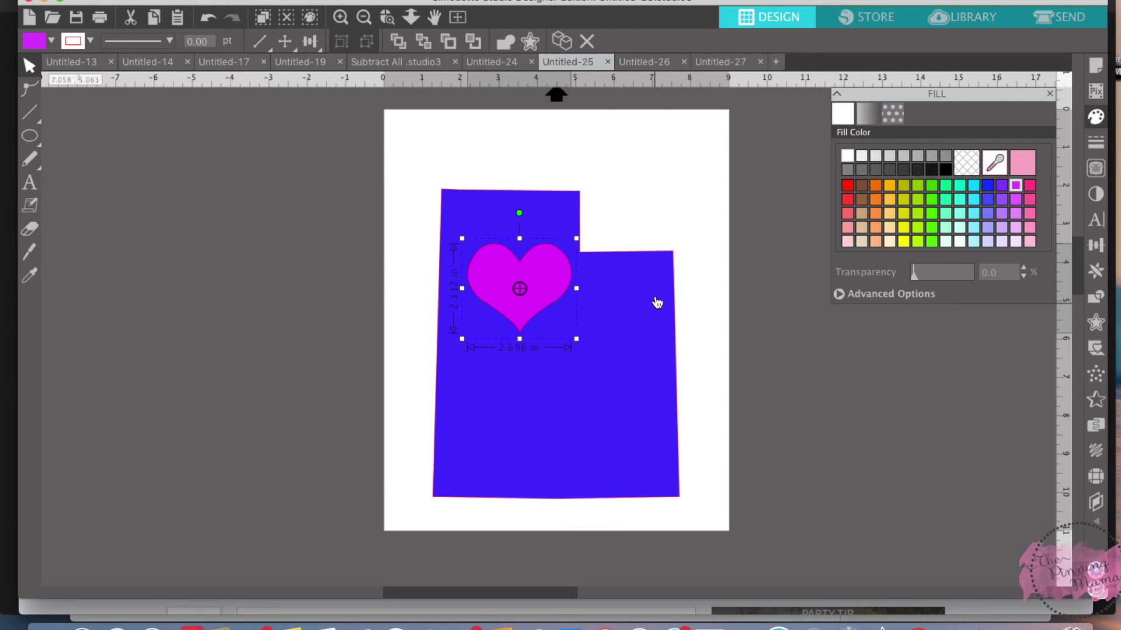
Step: Add the Utah shape to the selected heart and subtract the heart from it, leaving a heart-shaped cutout
left_click(649, 265)
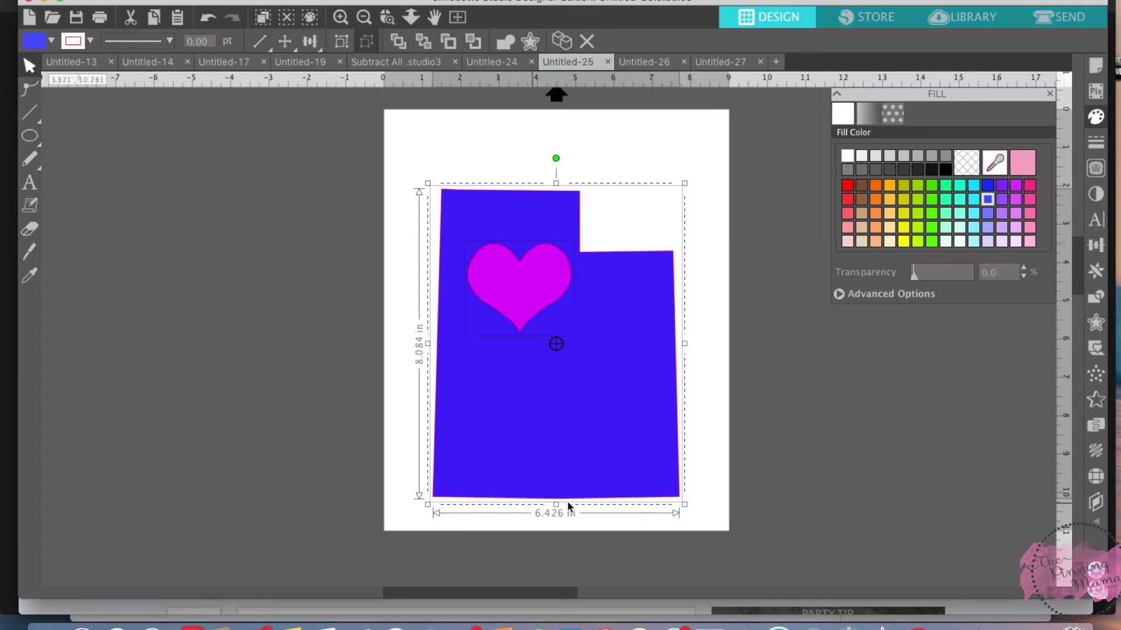
left_click(1095, 297)
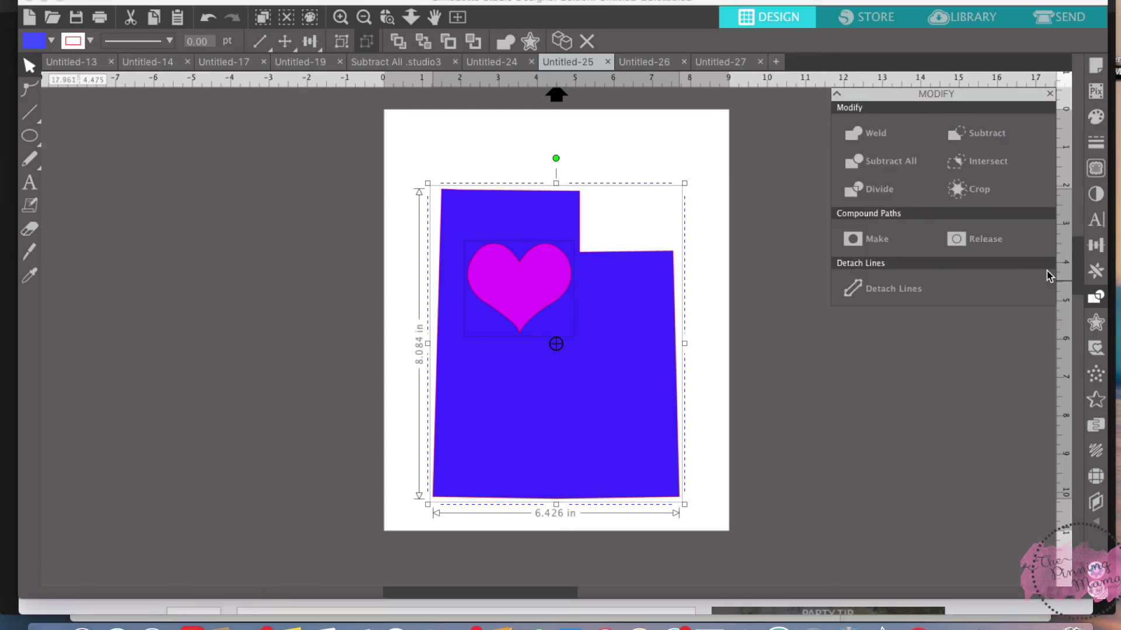
left_click(976, 139)
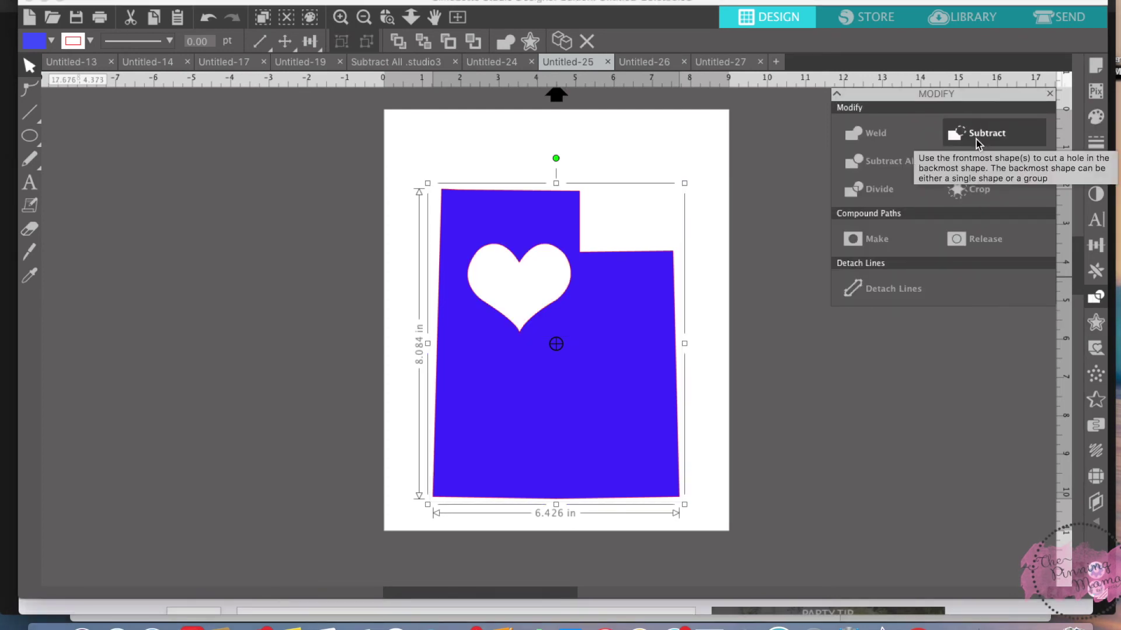
left_click(719, 318)
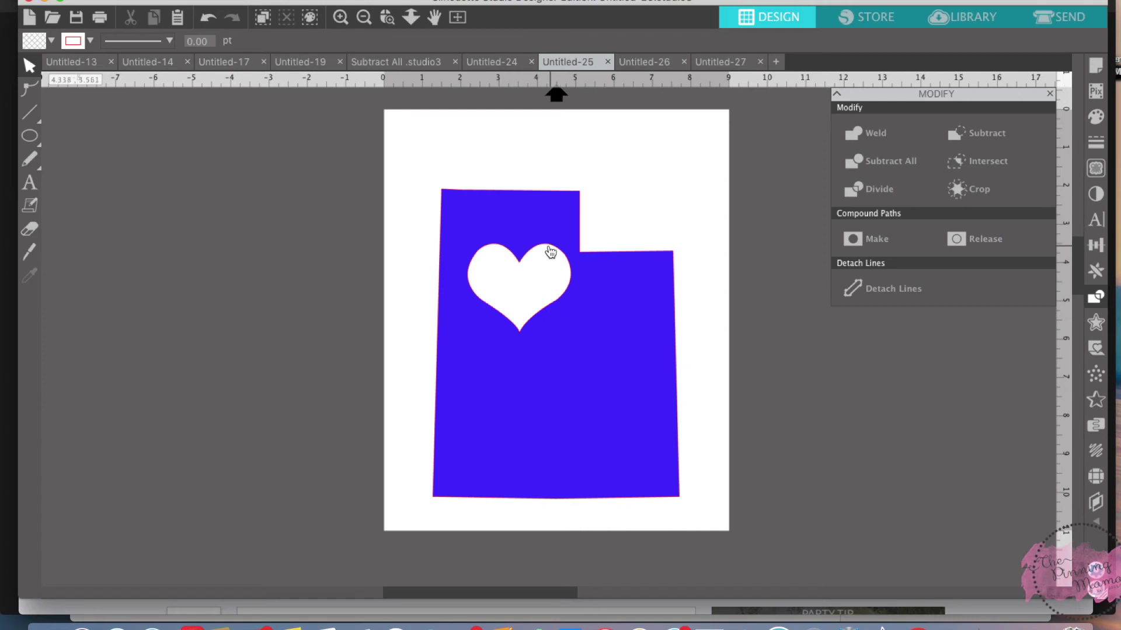
left_click(607, 262)
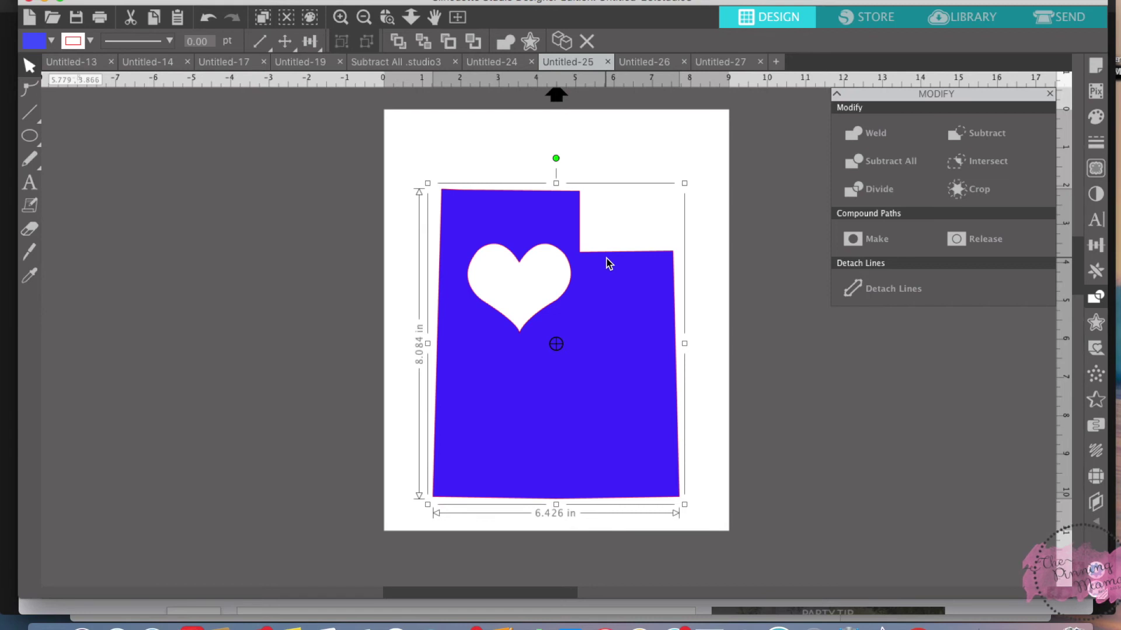
left_click(800, 416)
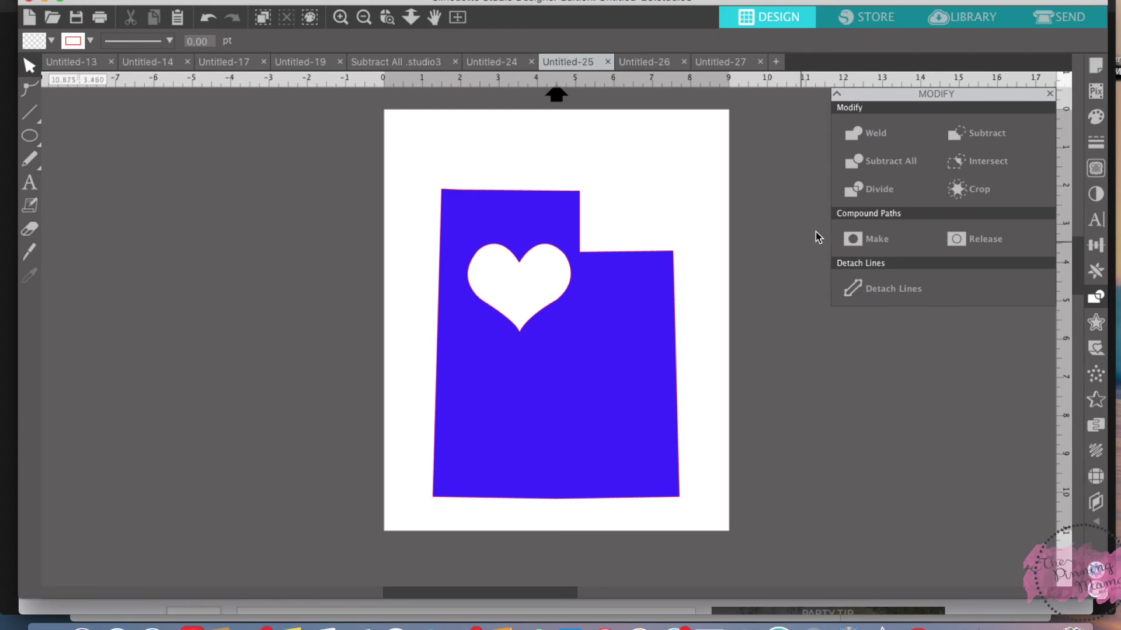
Step: Switch to the Untitled-27 document with the large heart and the E&J lettering
left_click(731, 64)
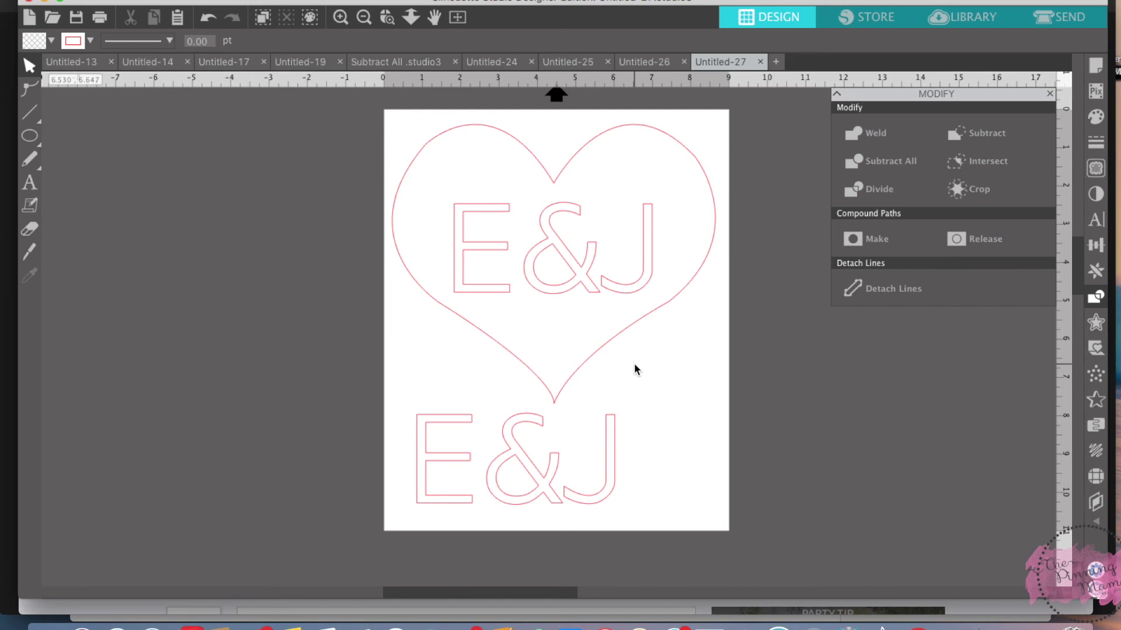
left_click(608, 337)
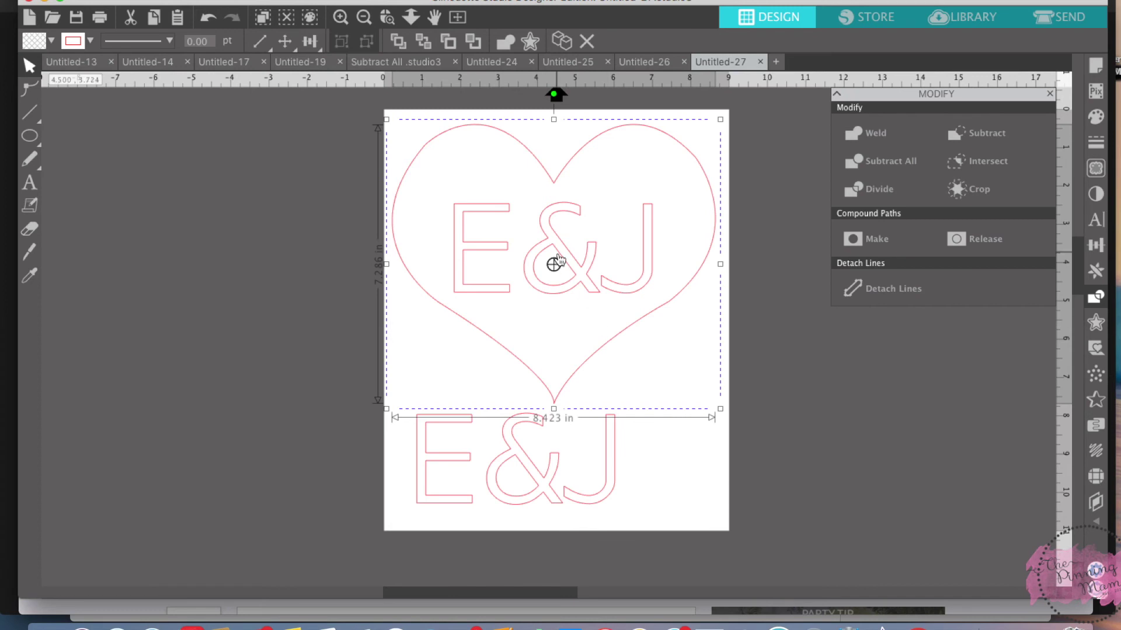
left_click(577, 273)
left_click(706, 419)
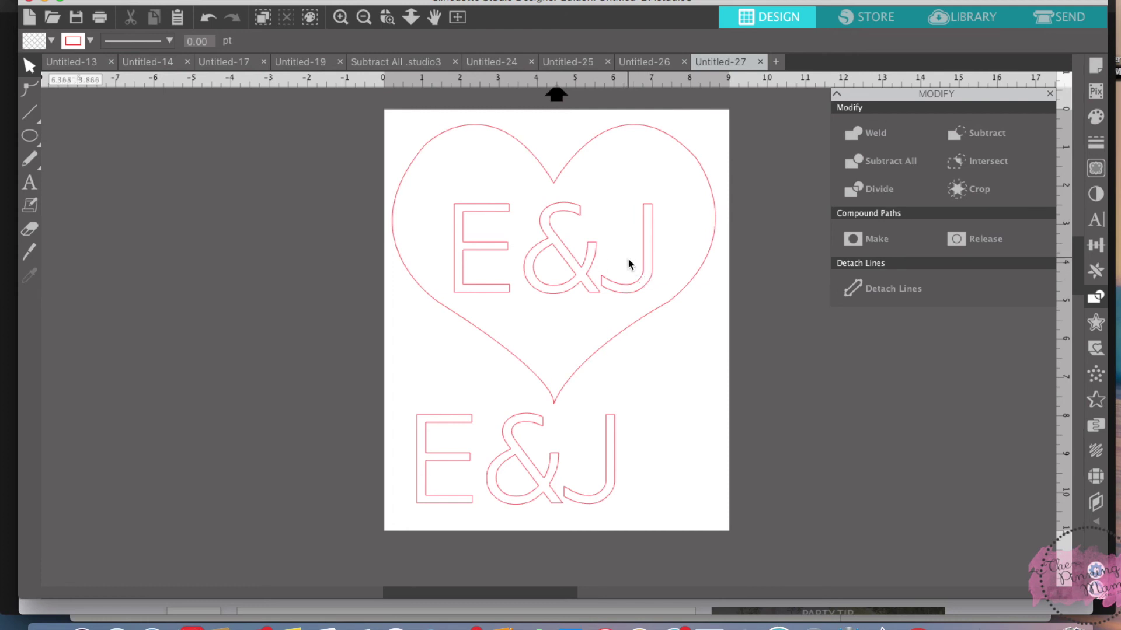
Step: Move the upper E&J text aside, check its font in the text style settings, and re-center it inside the heart
left_click(647, 280)
left_click_drag(649, 279, 714, 336)
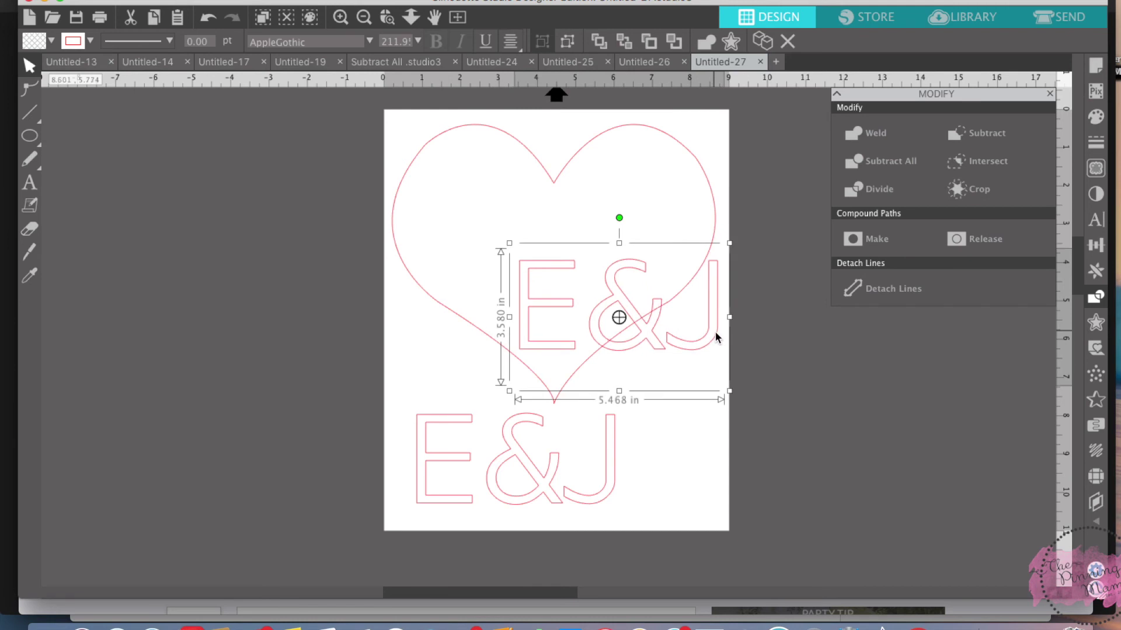
left_click(1096, 219)
scroll(968, 227, "up", 5)
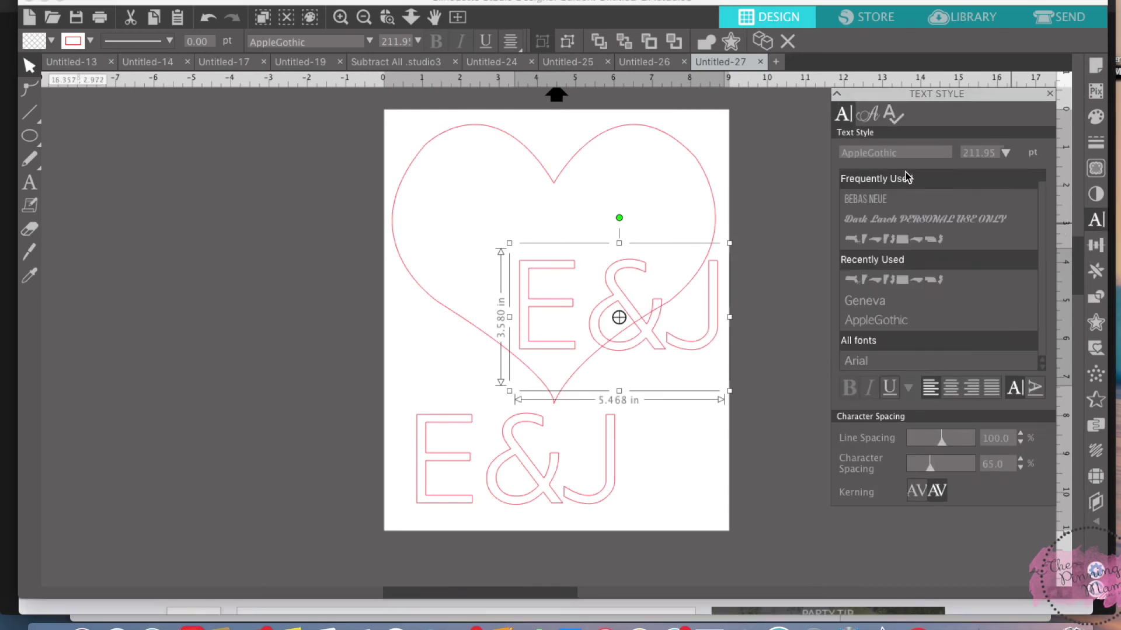
left_click_drag(646, 331, 580, 270)
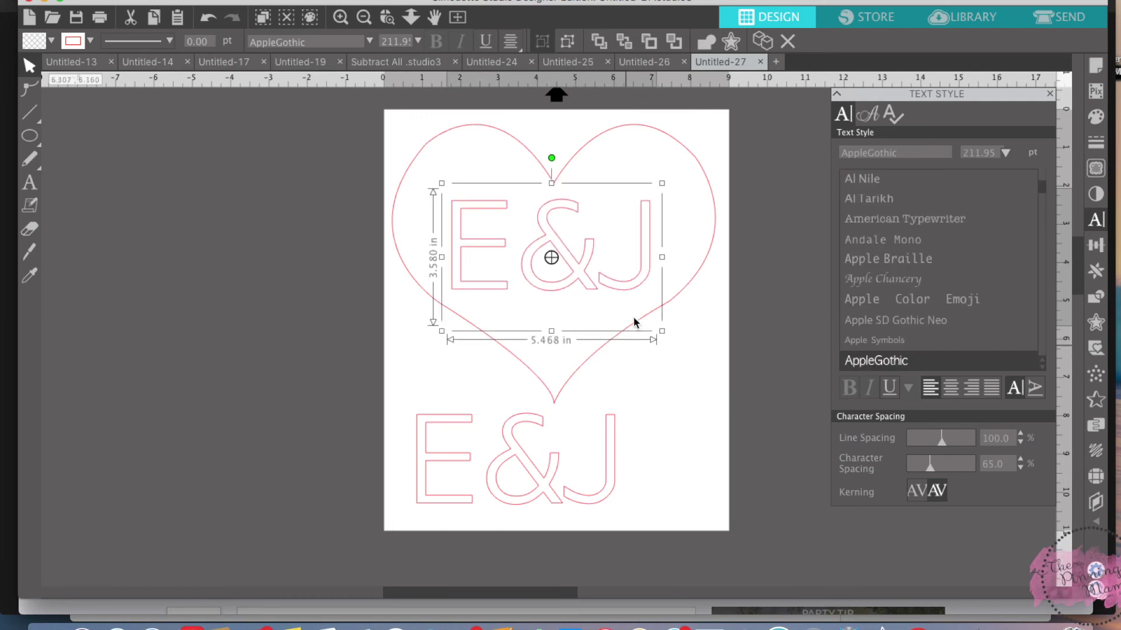
left_click_drag(634, 290, 639, 295)
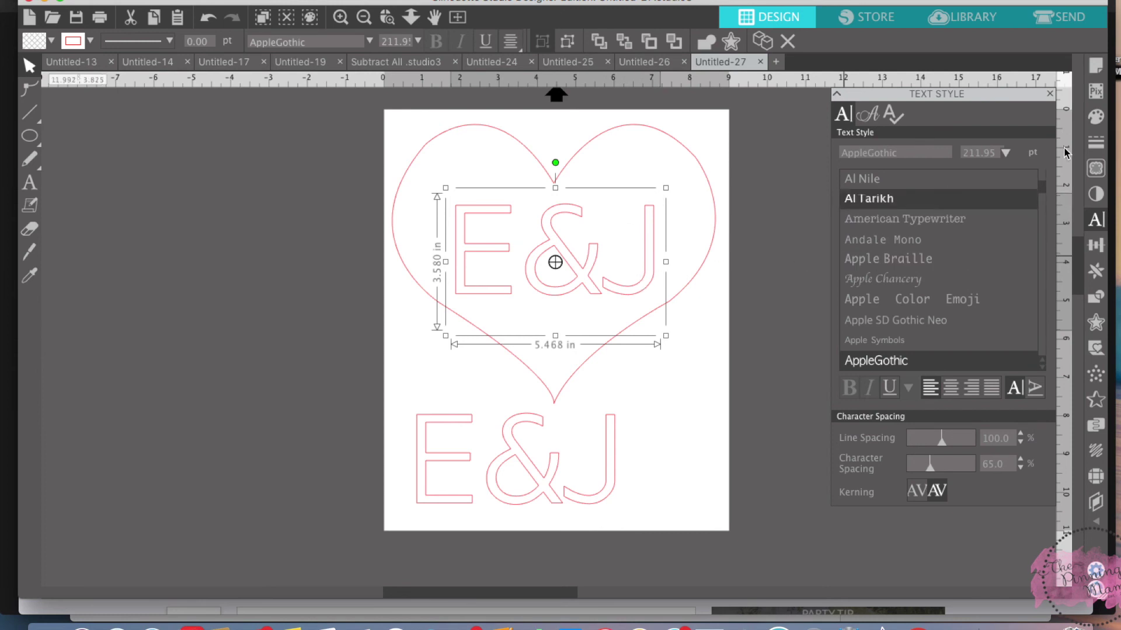
Step: Fill the upper E&J text with bright green and the heart with hot pink
left_click(1096, 117)
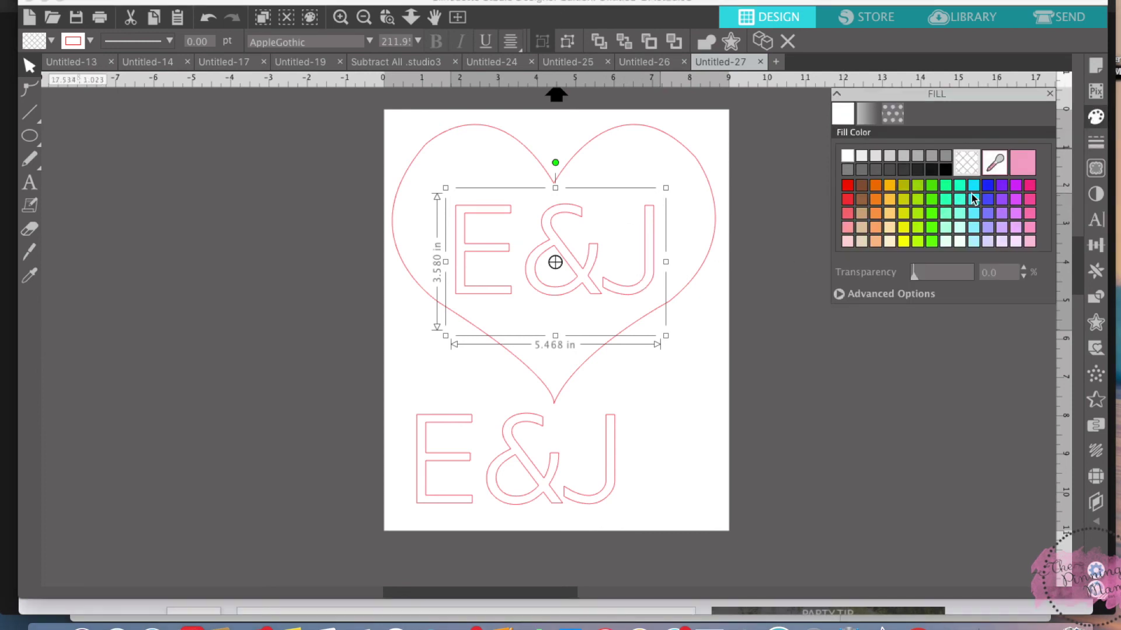
left_click(945, 187)
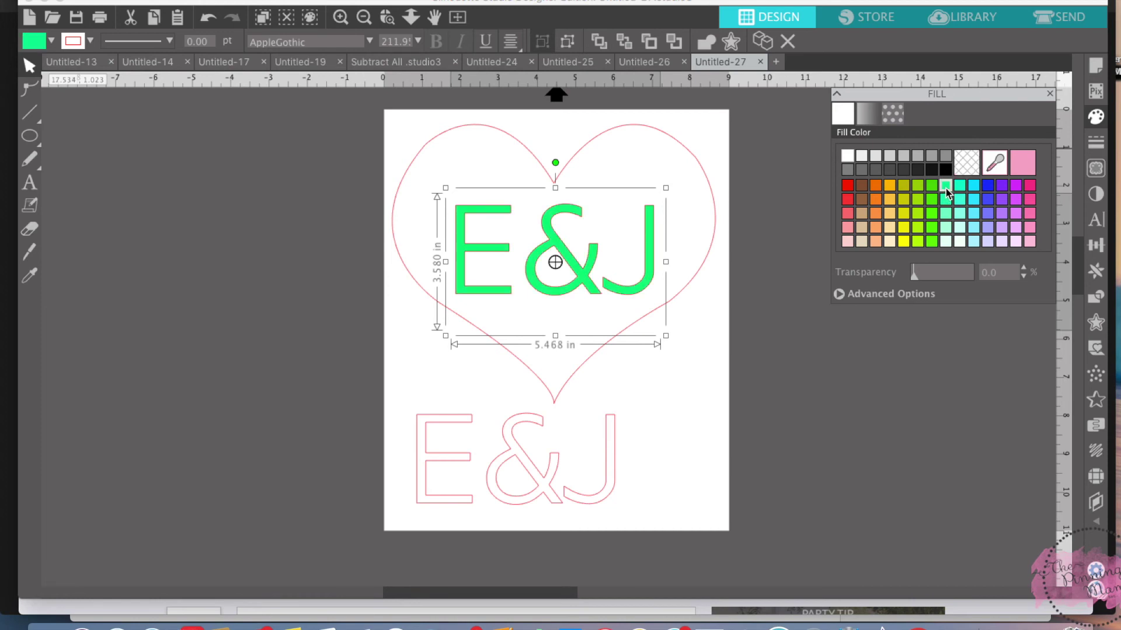
left_click(702, 170)
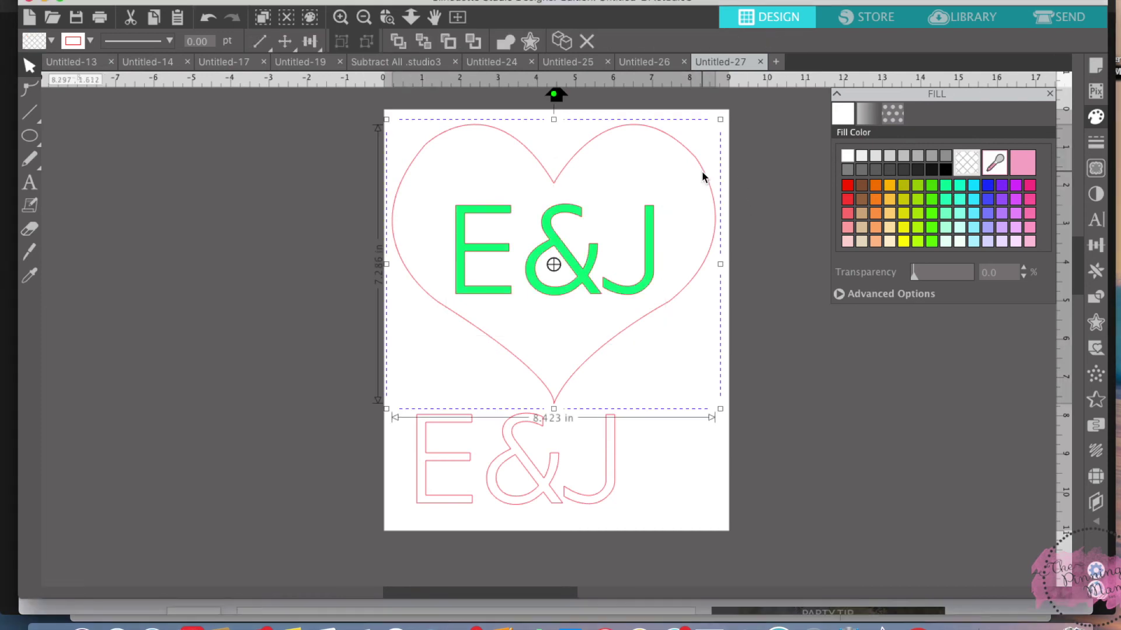
left_click(1031, 186)
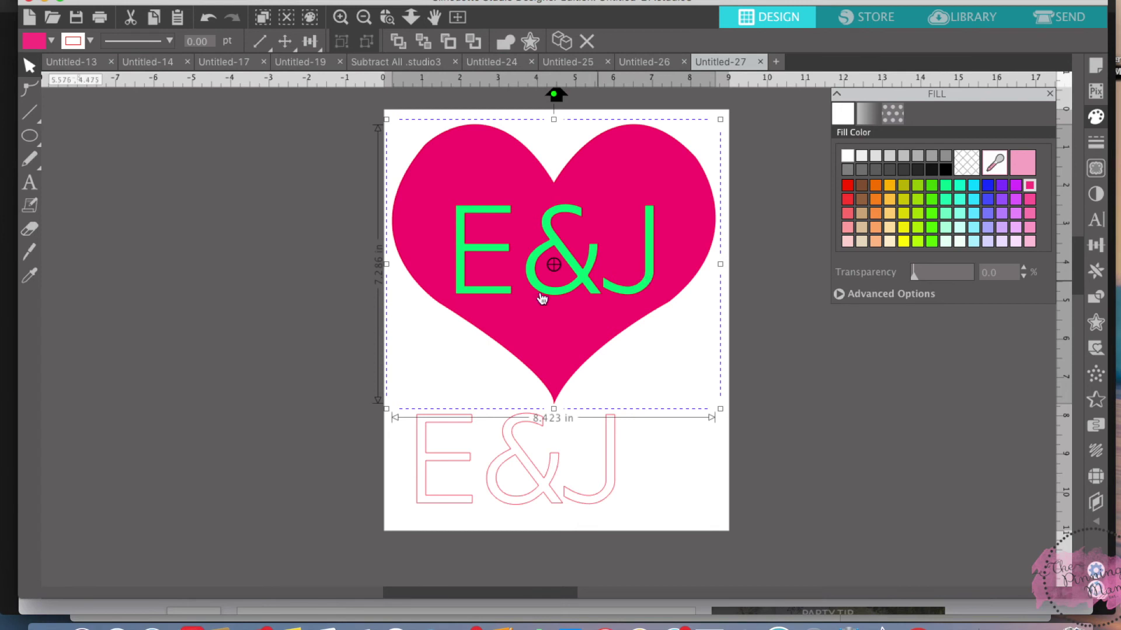
left_click(302, 356)
left_click(513, 293)
right_click(566, 288)
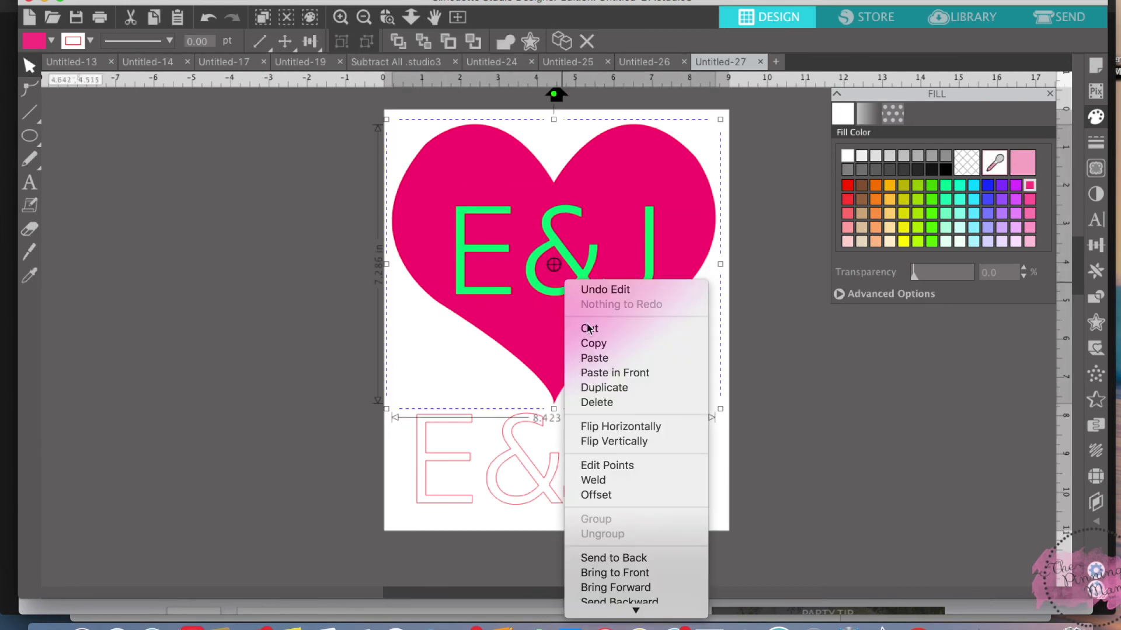
left_click(645, 572)
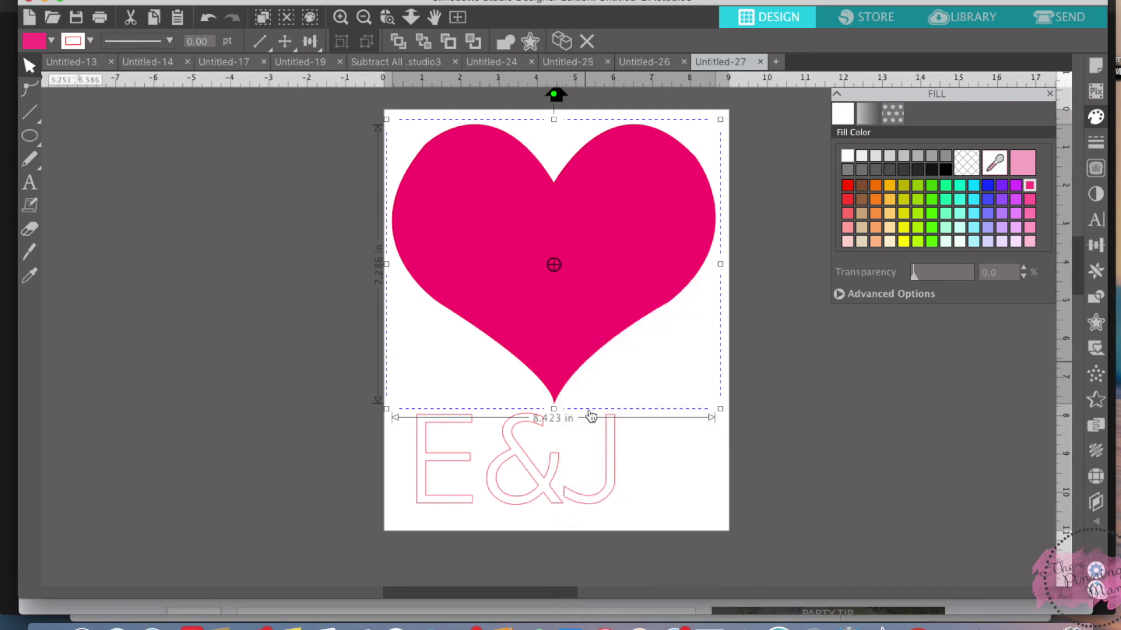
left_click(624, 444)
left_click(583, 249)
key("ctrl+z")
Step: Bring the green E&J text to the front, above the pink heart
left_click(583, 268)
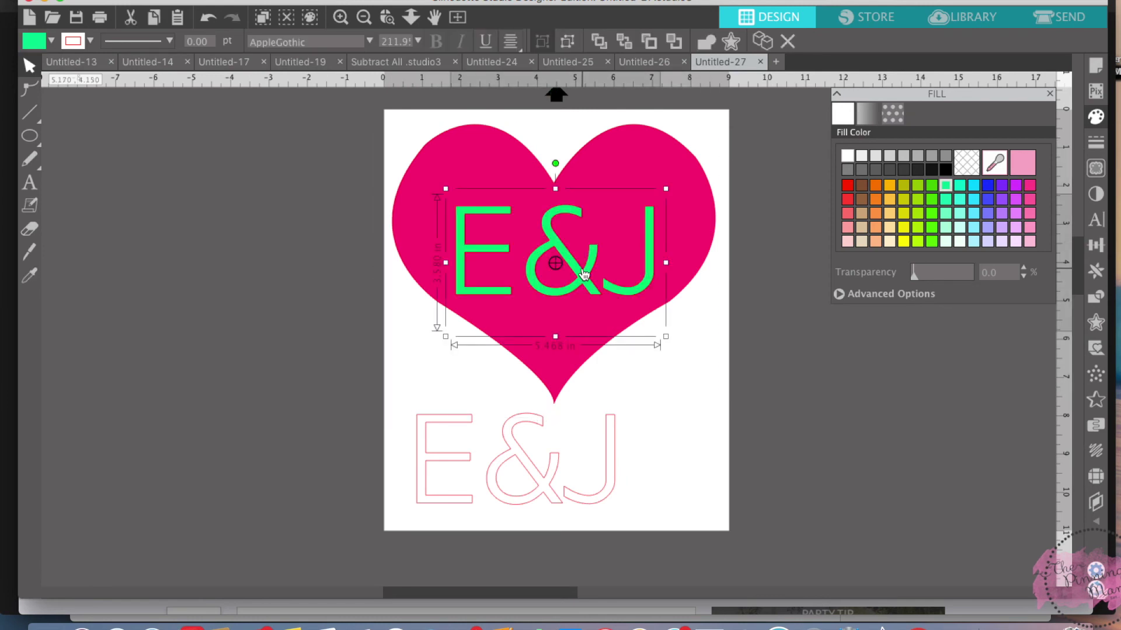
right_click(583, 269)
mouse_move(662, 610)
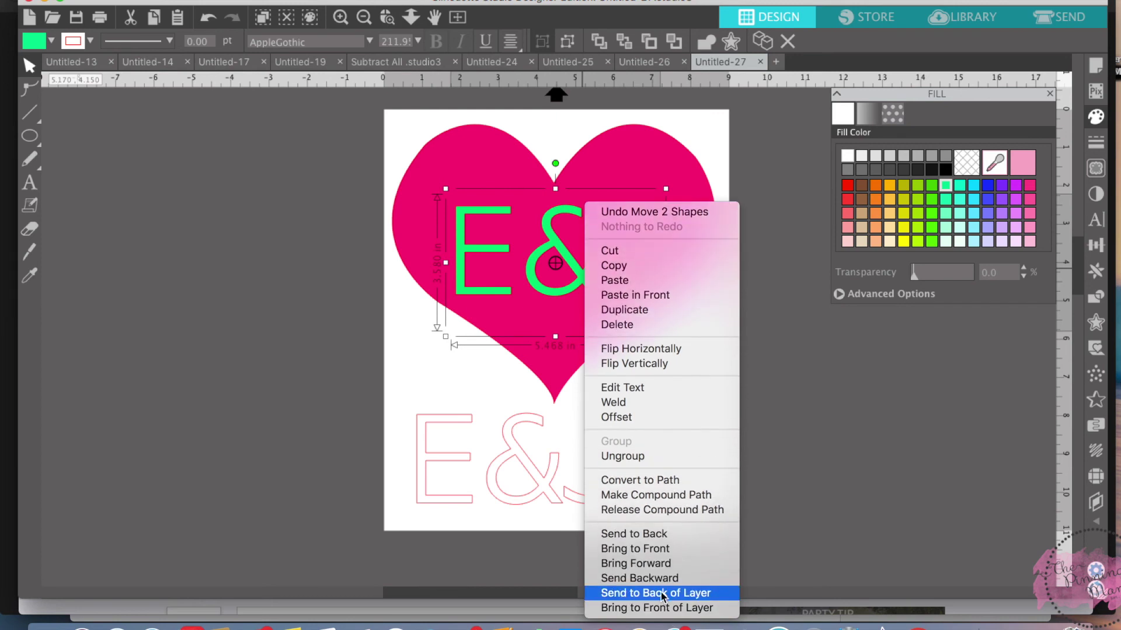
left_click(653, 549)
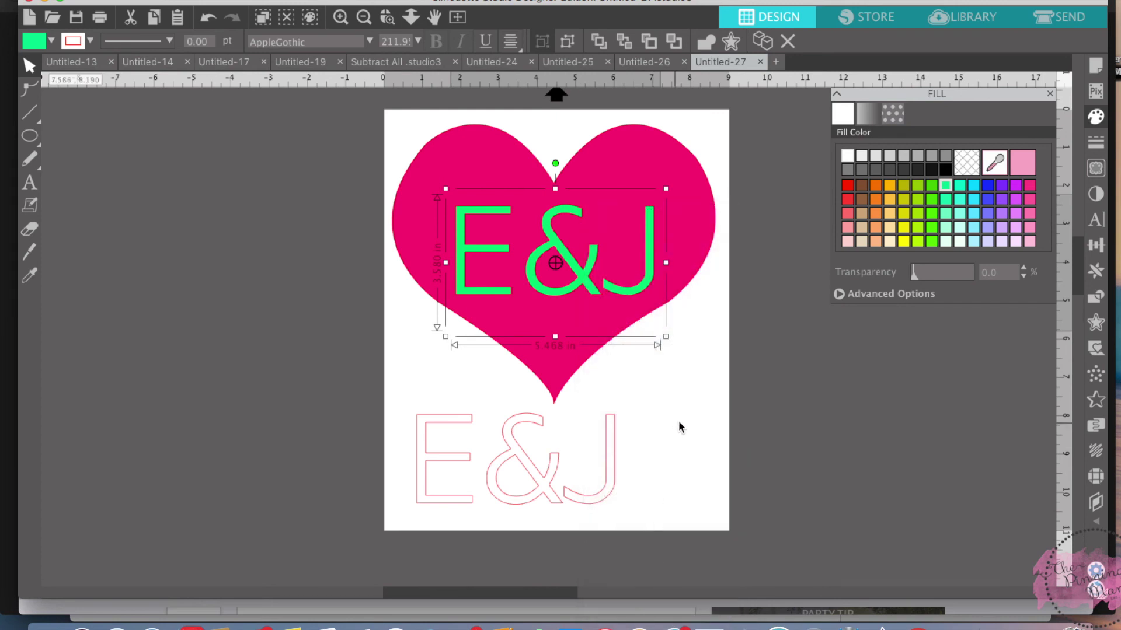
Step: Add the heart to the selected E&J text and subtract the letters from it
left_click(699, 264)
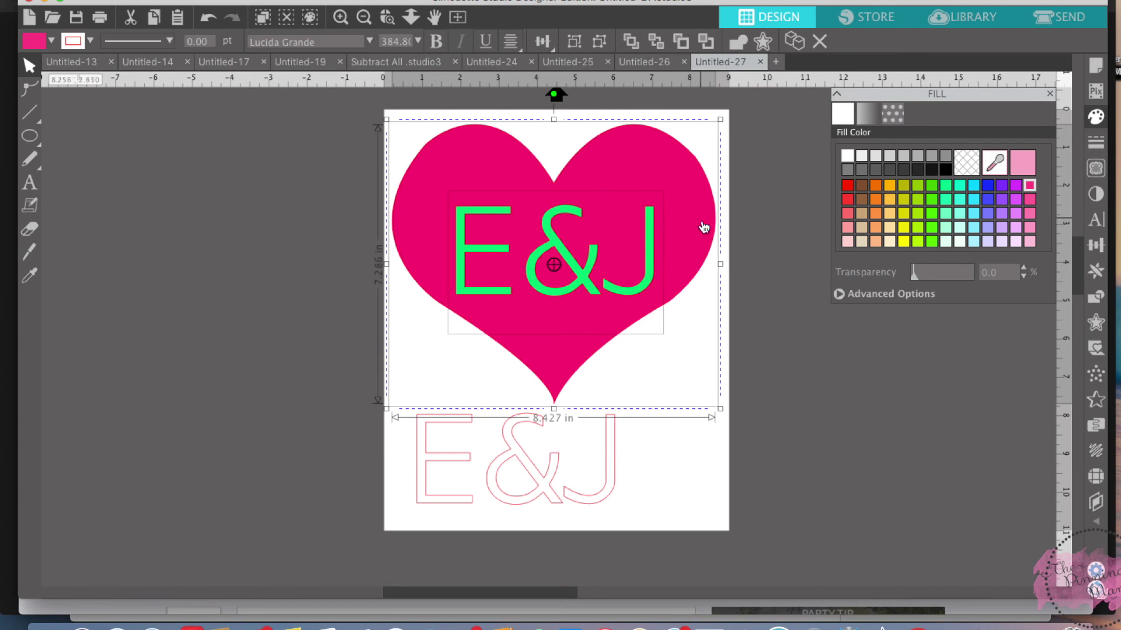
left_click(1095, 296)
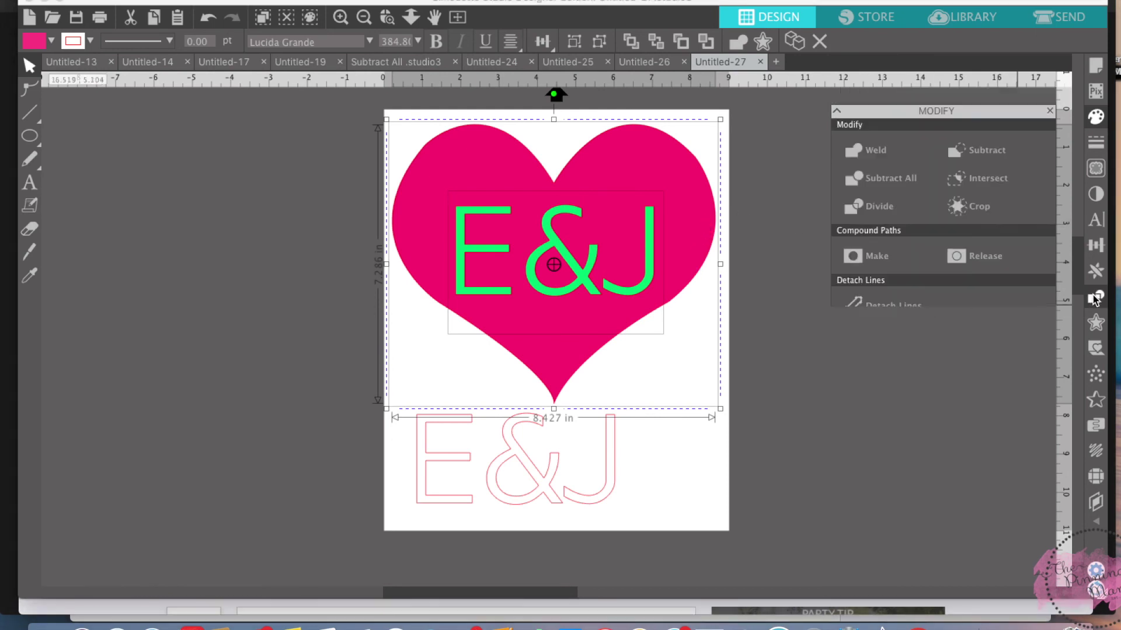
left_click(986, 135)
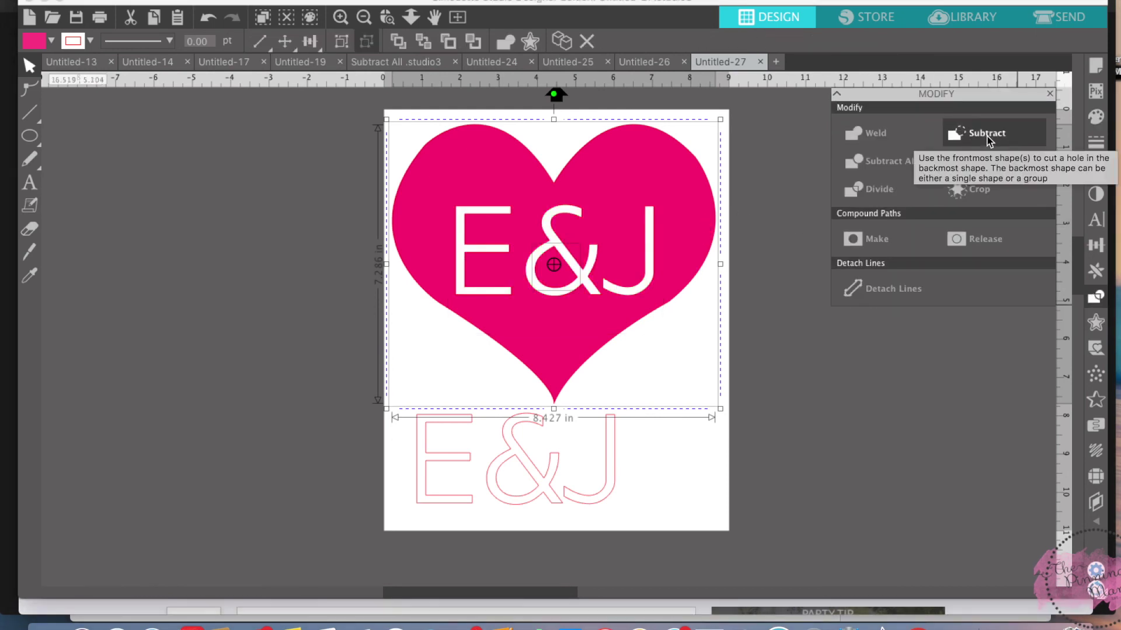
Step: Fill the spare E&J text below the heart with light green
left_click(606, 471)
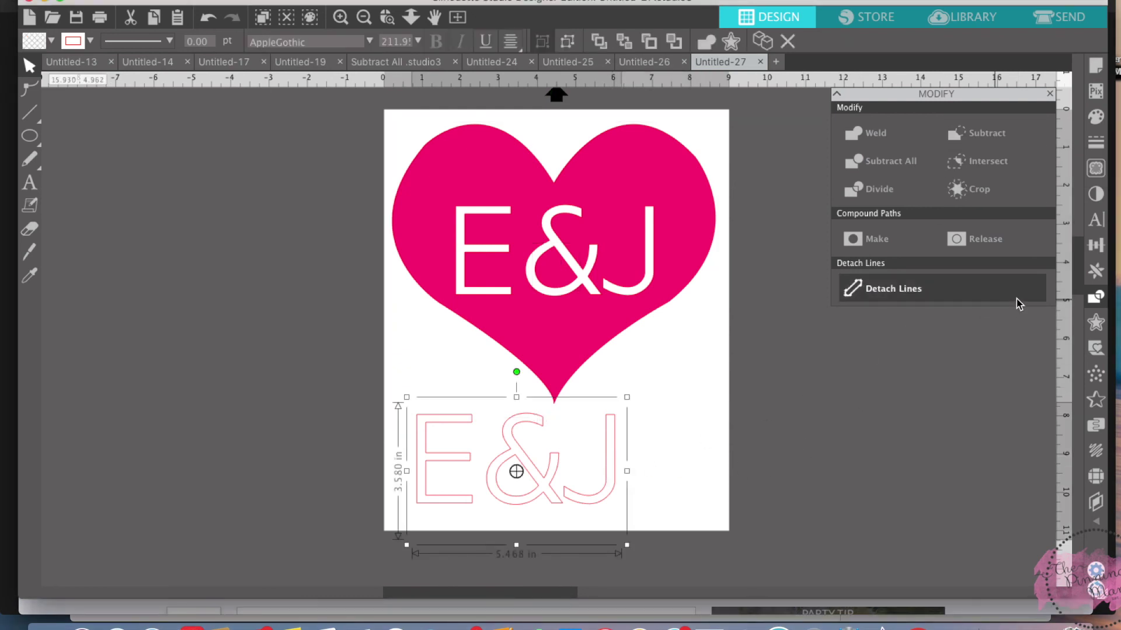
left_click(1096, 117)
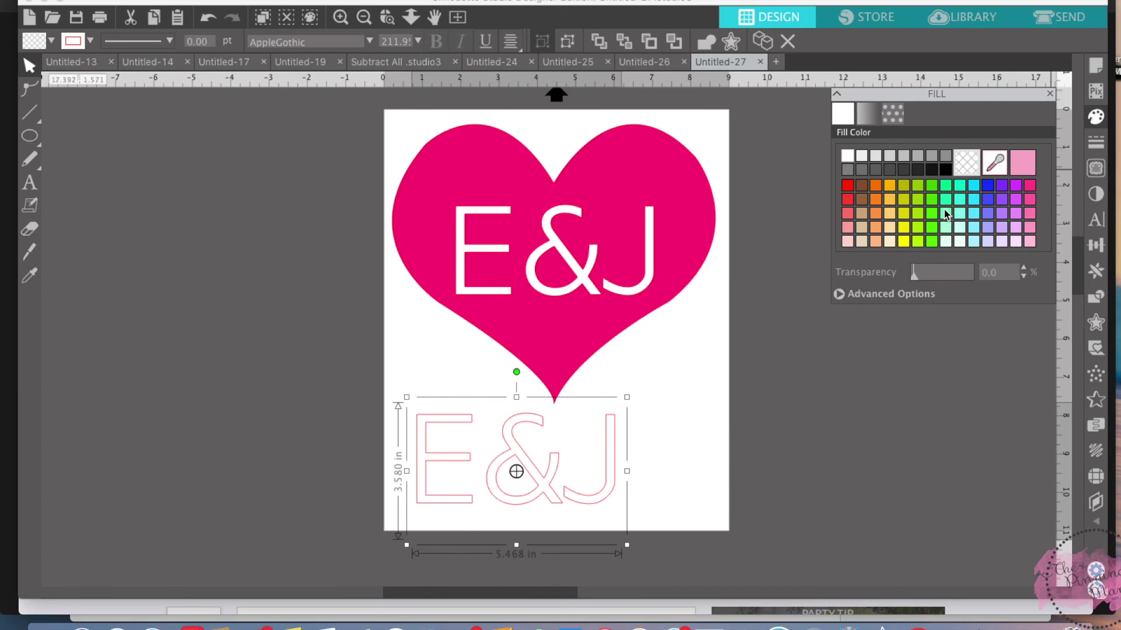
left_click(945, 200)
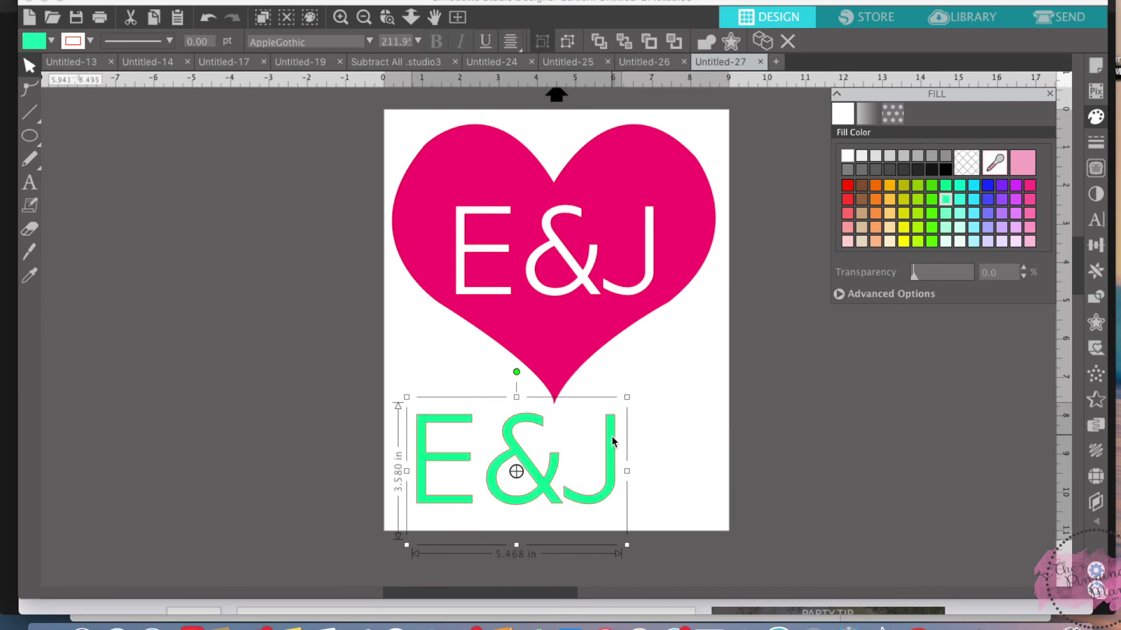
Step: Fit the green E&J text over the heart's letter cutouts, then move it back out below the heart
left_click_drag(613, 442, 653, 234)
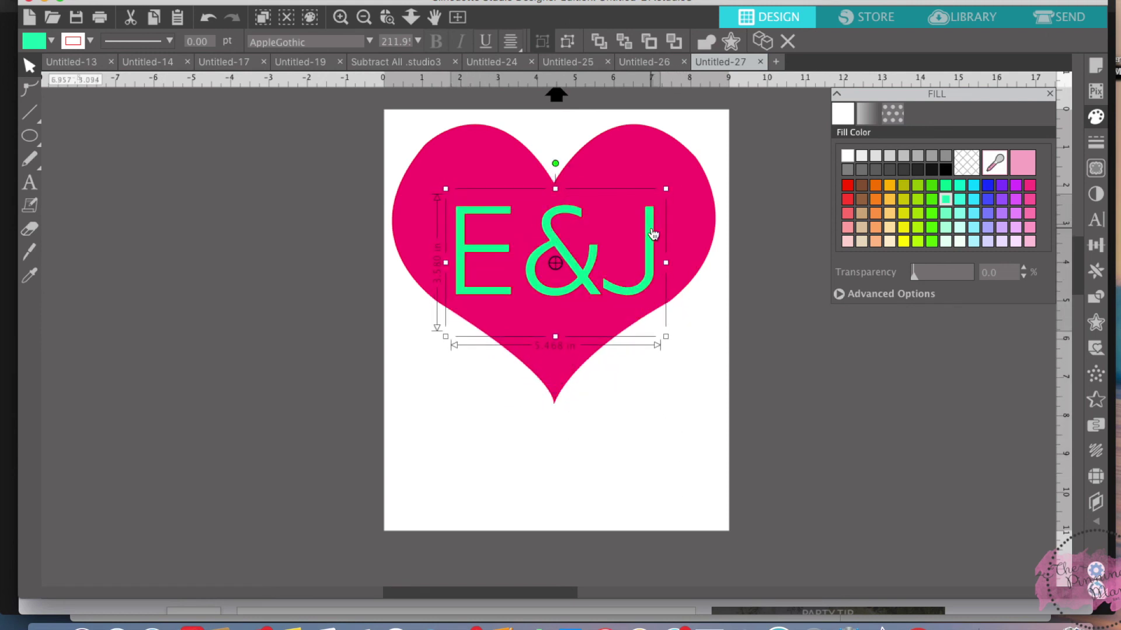
left_click_drag(653, 234, 620, 447)
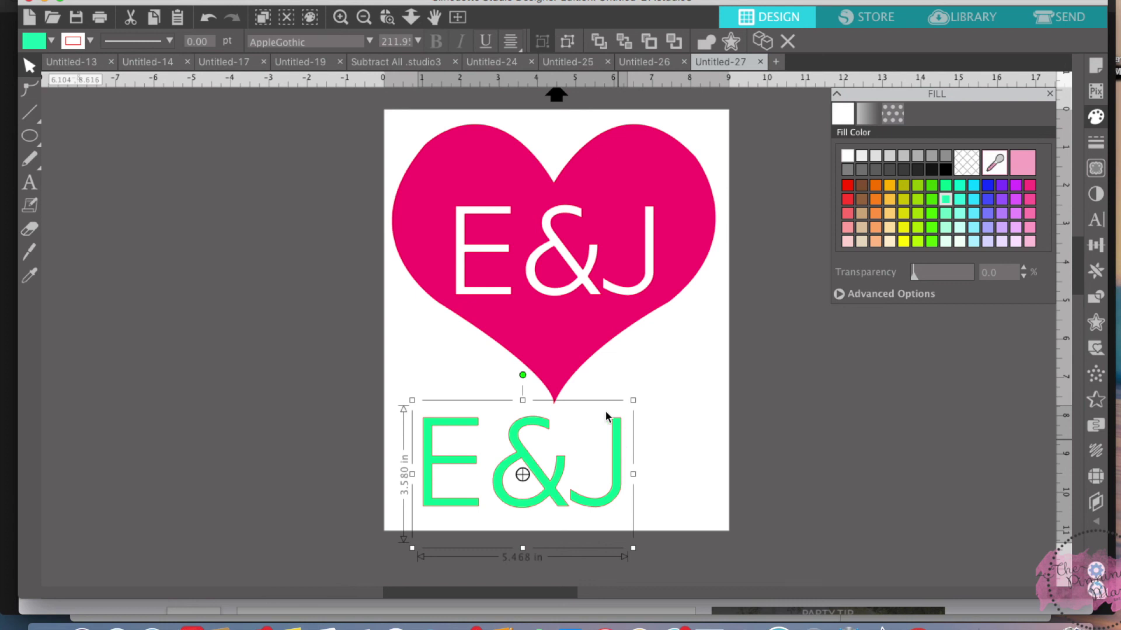
mouse_move(616, 426)
left_mouse_down()
mouse_move(617, 304)
mouse_move(651, 242)
mouse_move(635, 432)
left_mouse_up()
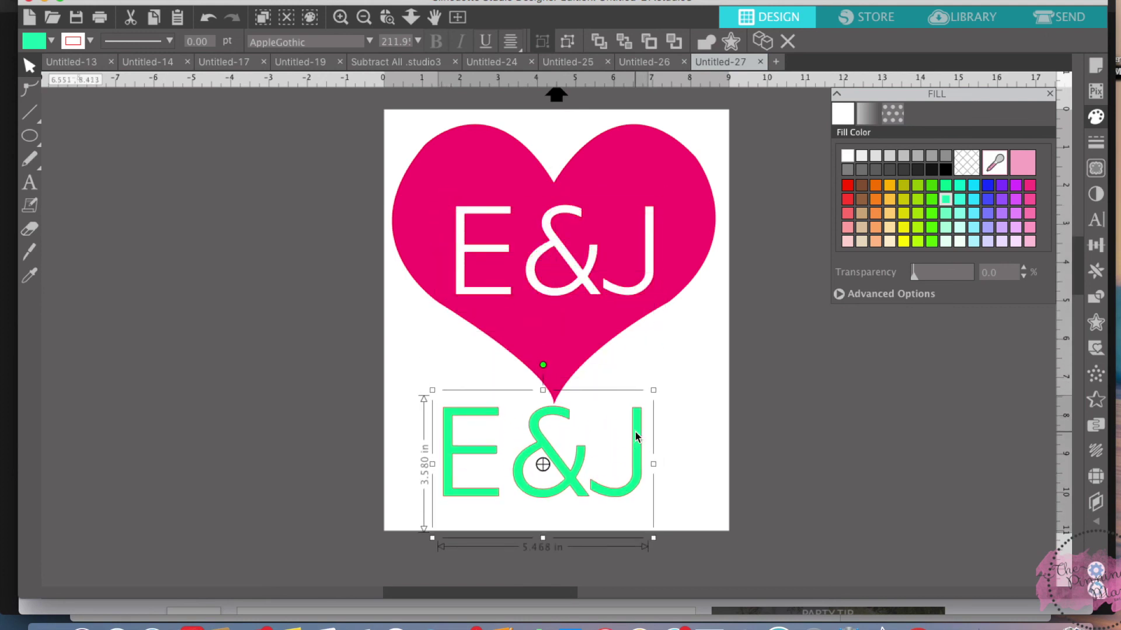
Step: Review the scale-patterned circle, the Utah heart cutout and the Mermaid LIFE designs in their documents
left_click(644, 62)
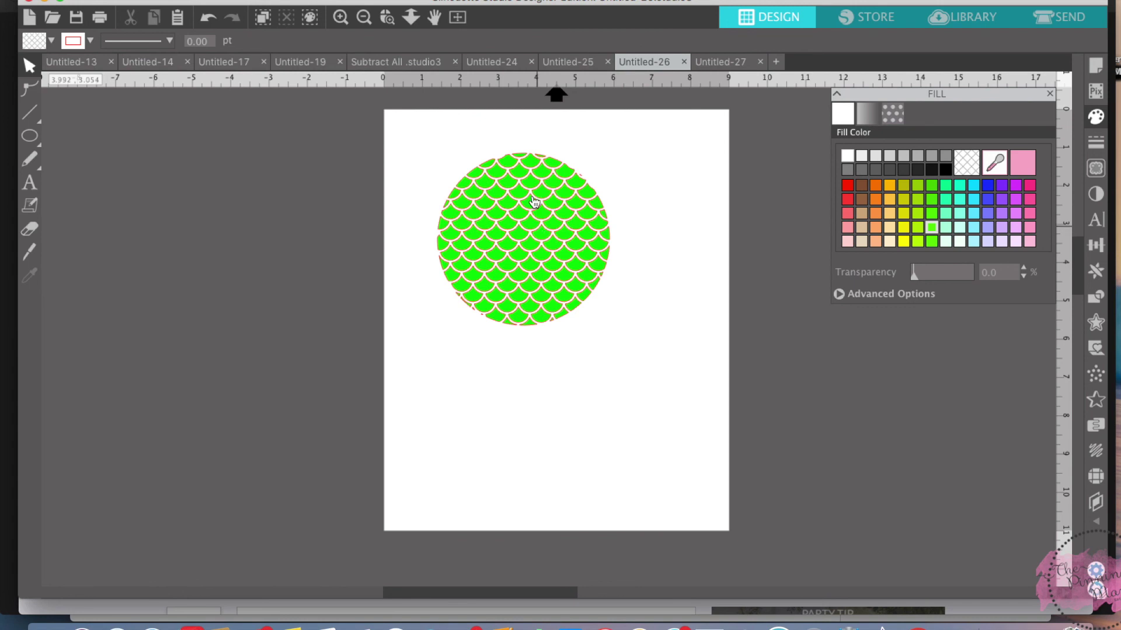
left_click(565, 62)
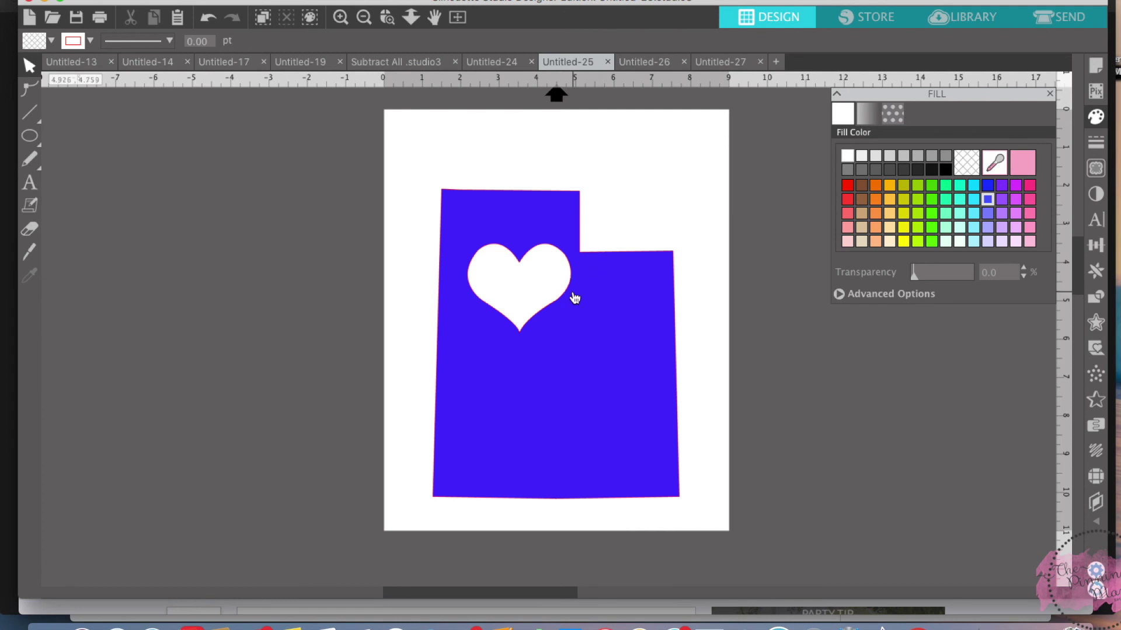
left_click(507, 61)
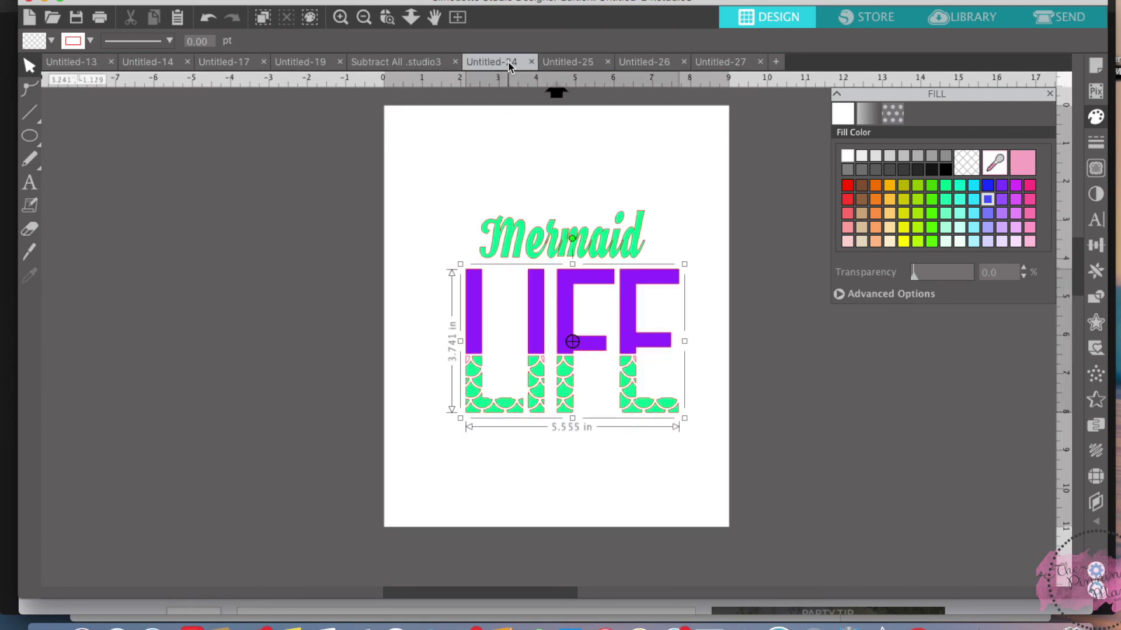